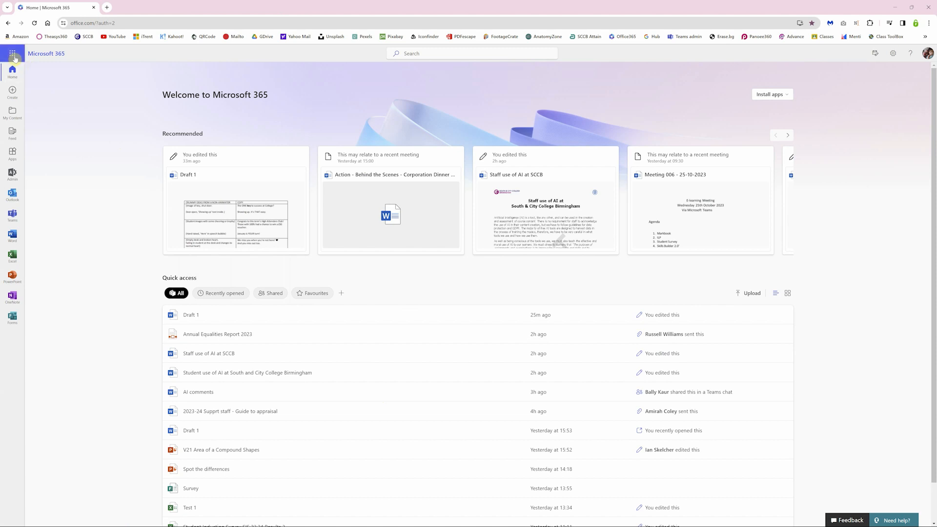
- Open the Whiteboard app from Microsoft 365 and create a new whiteboard with a blank canvas
left_click(13, 54)
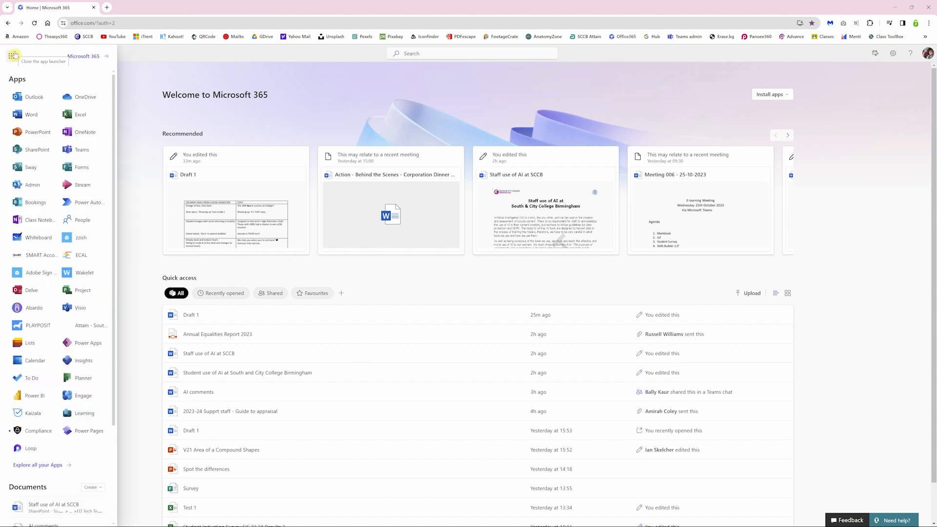
left_click(41, 241)
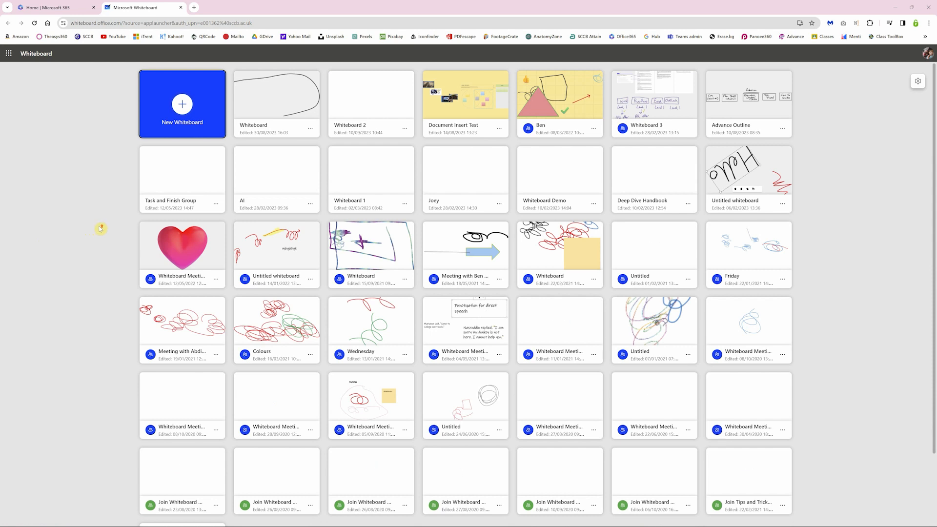
left_click(191, 108)
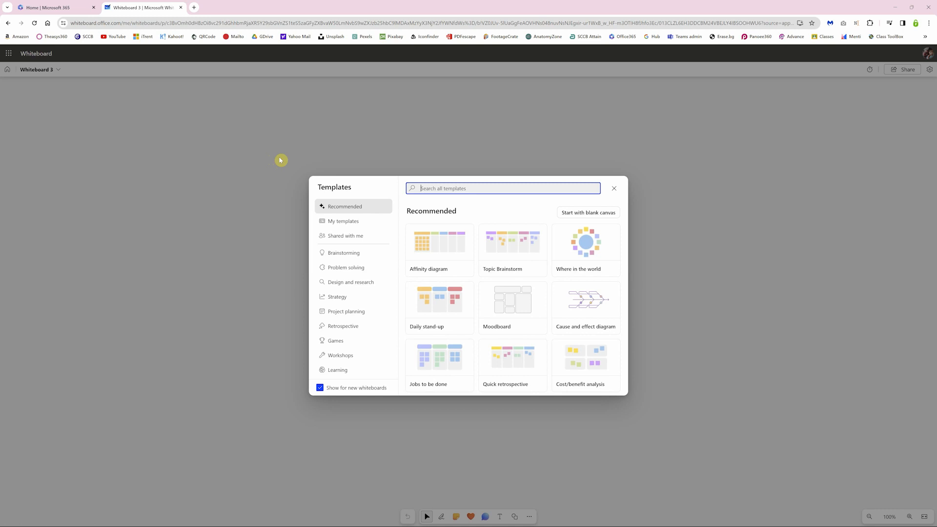
left_click(614, 215)
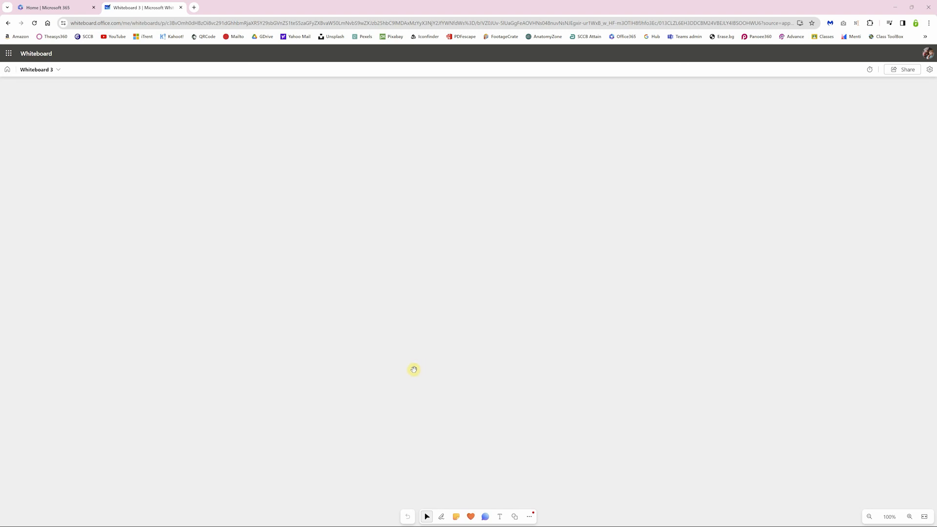
- Set the first pen to magenta at its maximum thickness and draw a large letter S on the canvas
left_click(441, 517)
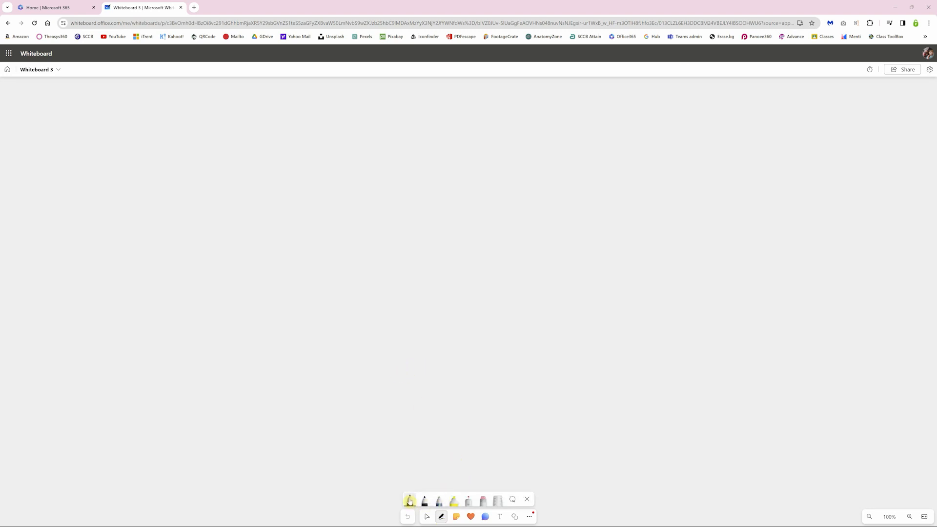
left_click(410, 501)
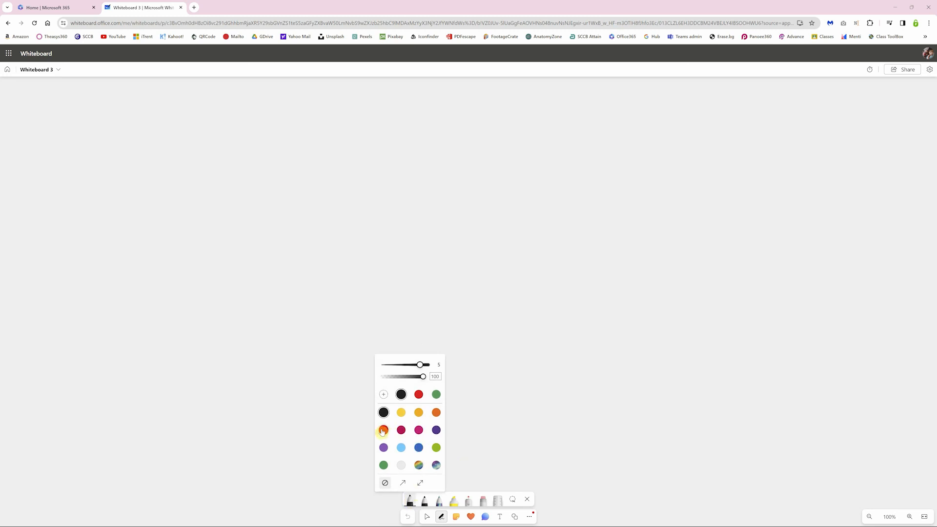
left_click(420, 430)
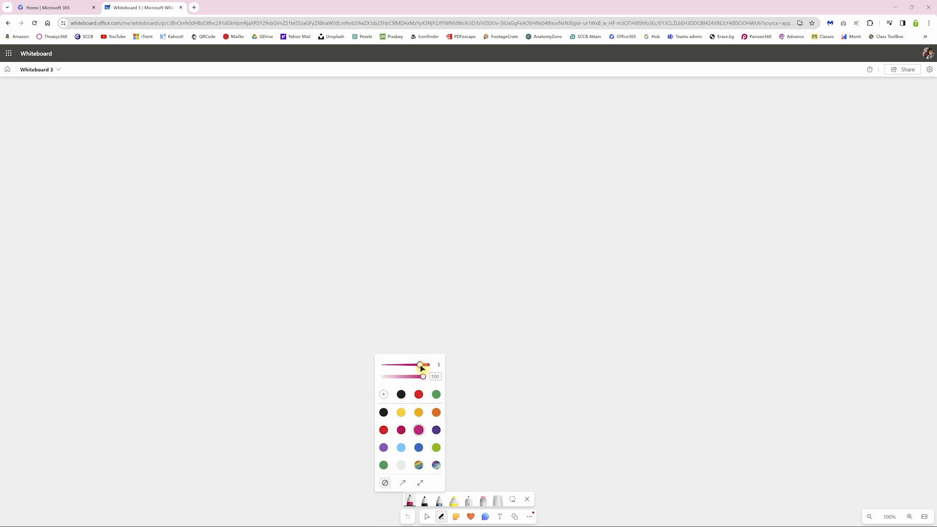
left_click_drag(420, 365, 430, 366)
mouse_move(430, 191)
left_mouse_down()
mouse_move(385, 193)
mouse_move(418, 215)
mouse_move(427, 251)
mouse_move(372, 248)
left_mouse_up()
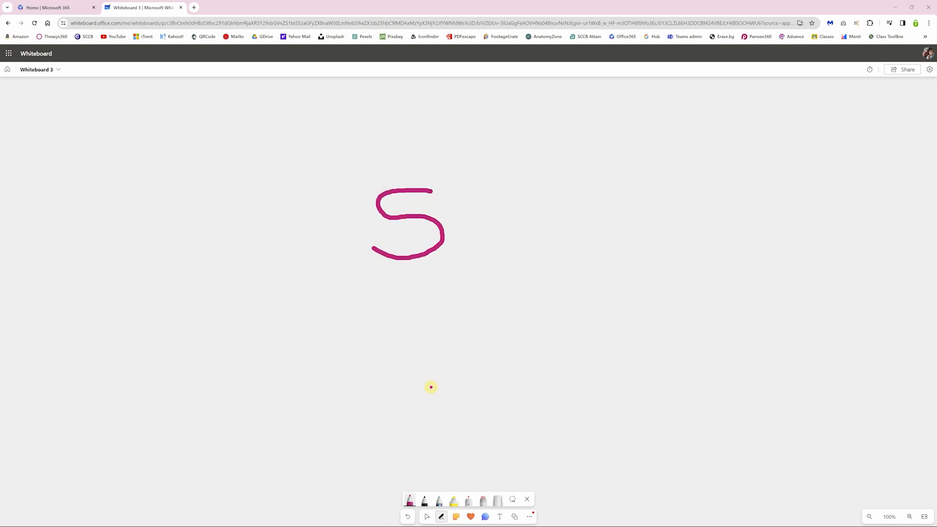
- Draw a curved arrow and a straight arrow with the black pen in single-arrow mode, below and beside the S
left_click(425, 501)
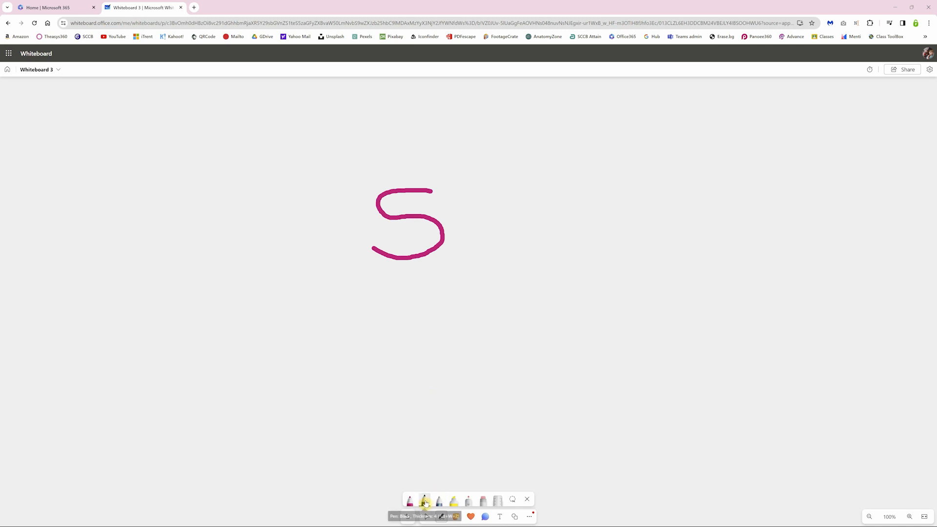
left_click(425, 501)
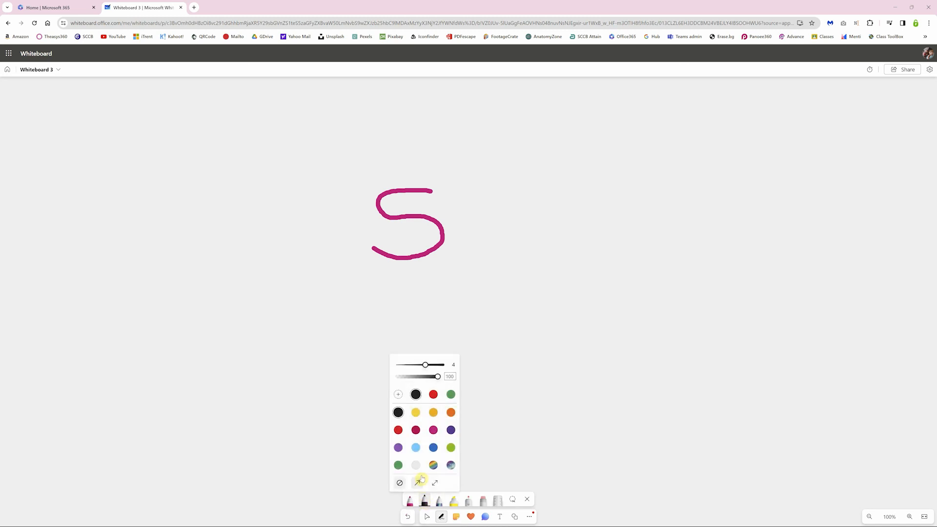
left_click(416, 483)
mouse_move(504, 298)
left_mouse_down()
mouse_move(512, 280)
mouse_move(593, 294)
left_mouse_up()
left_click_drag(642, 352, 511, 351)
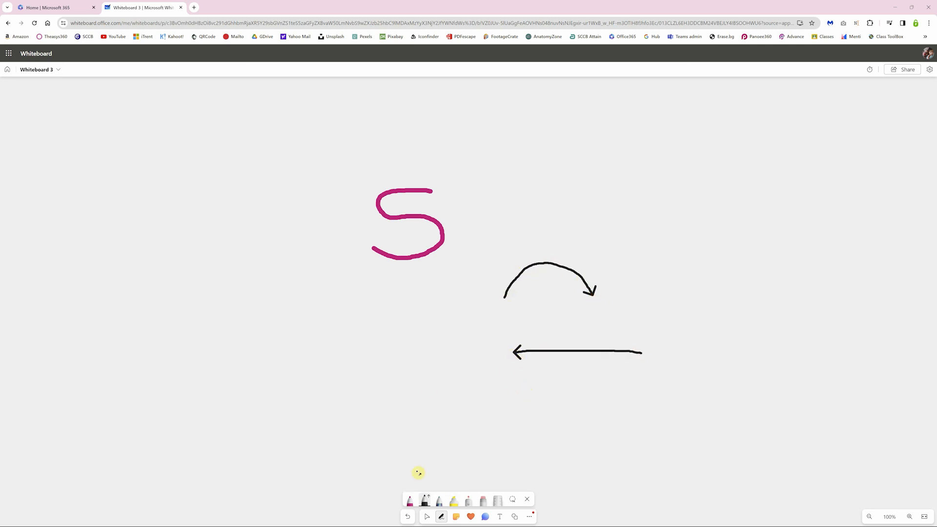
- Highlight the straight black arrow with the yellow highlighter
left_click(425, 502)
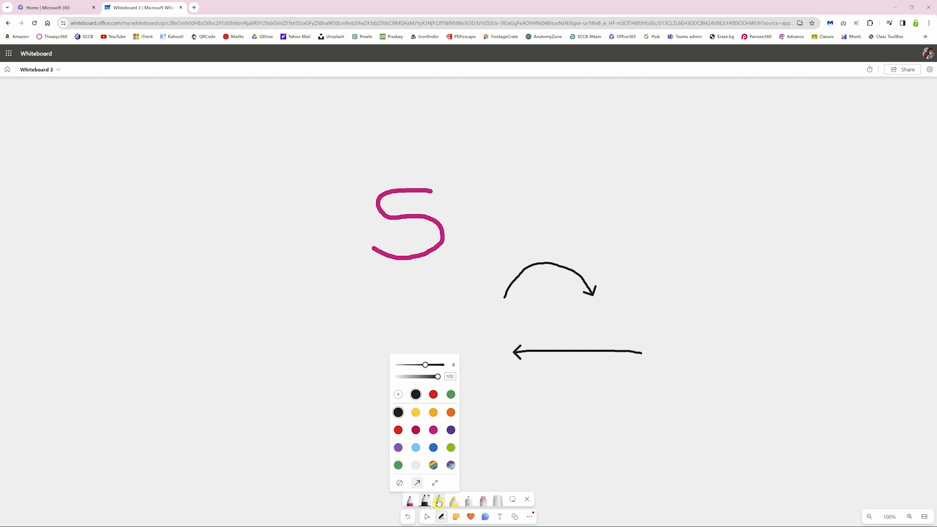
left_click(453, 500)
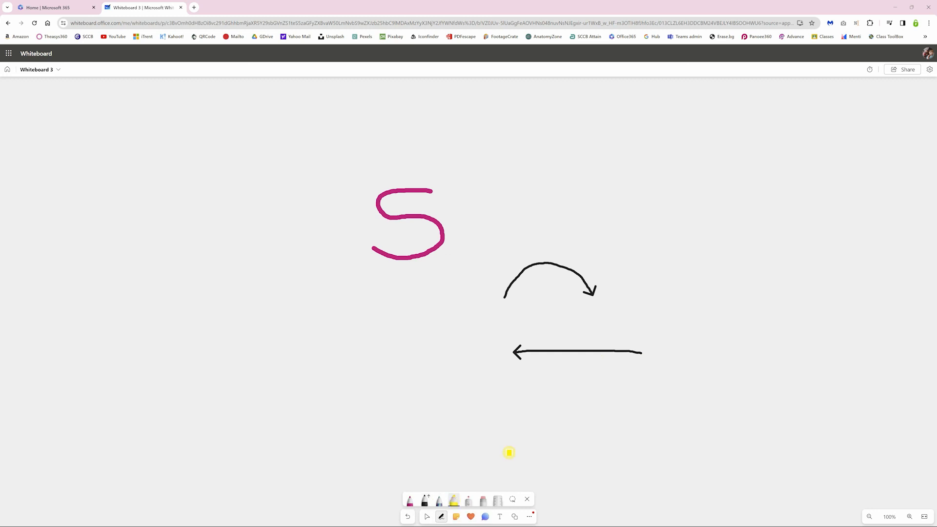
left_click_drag(507, 351, 651, 351)
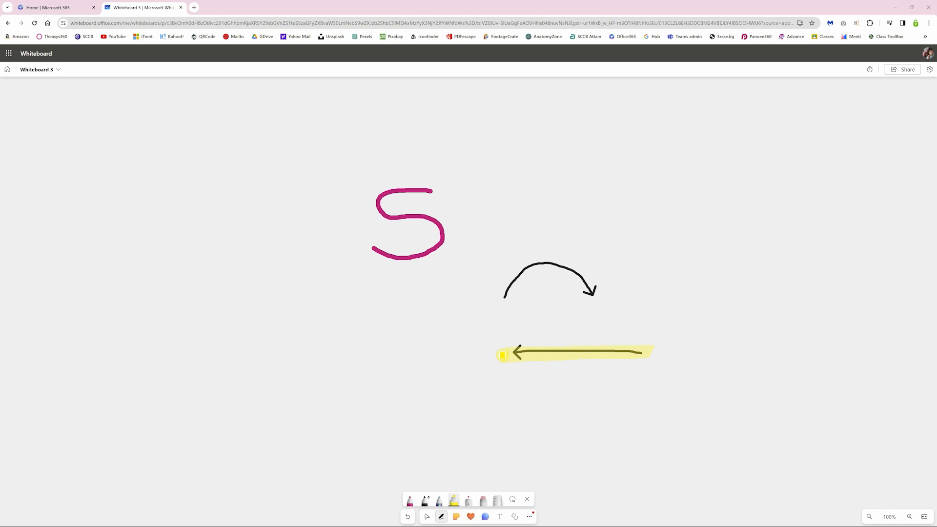
- Show the ruler on the canvas and rotate it to 1°, nearly horizontal below the drawings
left_click(497, 499)
left_click_drag(239, 301, 345, 355)
left_click_drag(293, 317, 314, 329)
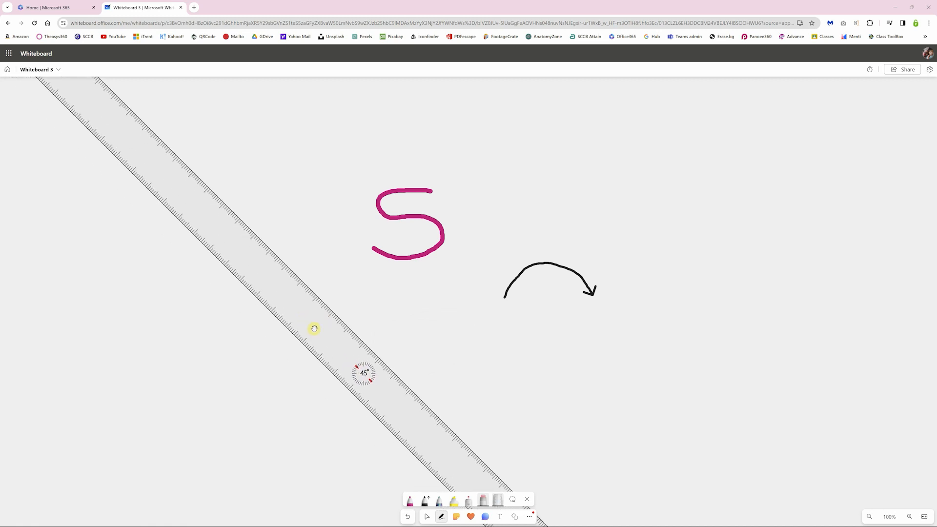
scroll(363, 372, "up", 15)
scroll(365, 373, "up", 20)
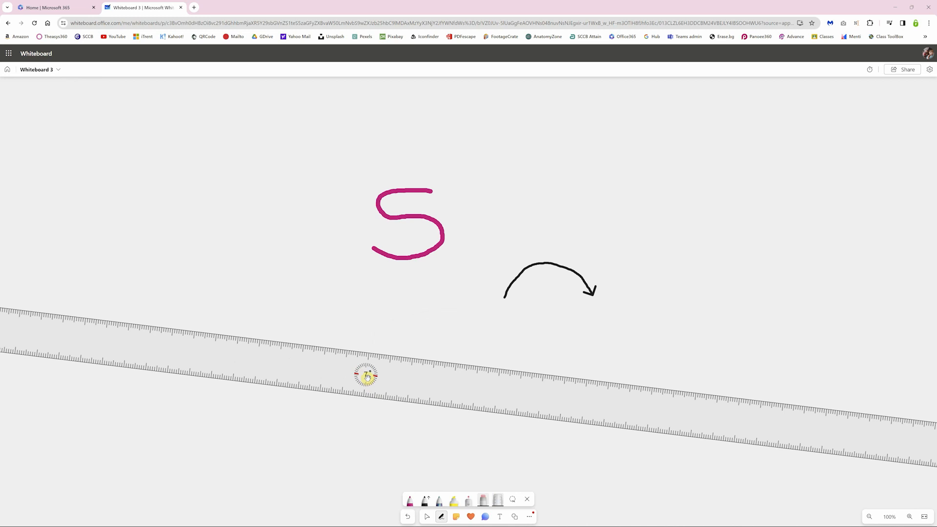
scroll(367, 376, "up", 6)
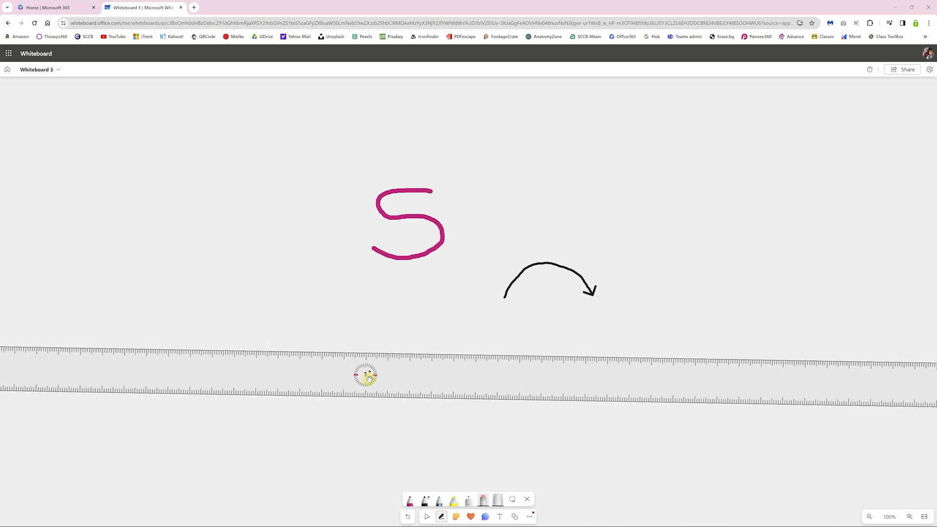
- Draw a long magenta line along the ruler's upper edge and hide the ruler
left_click(425, 502)
left_click(410, 500)
left_click_drag(293, 350, 738, 357)
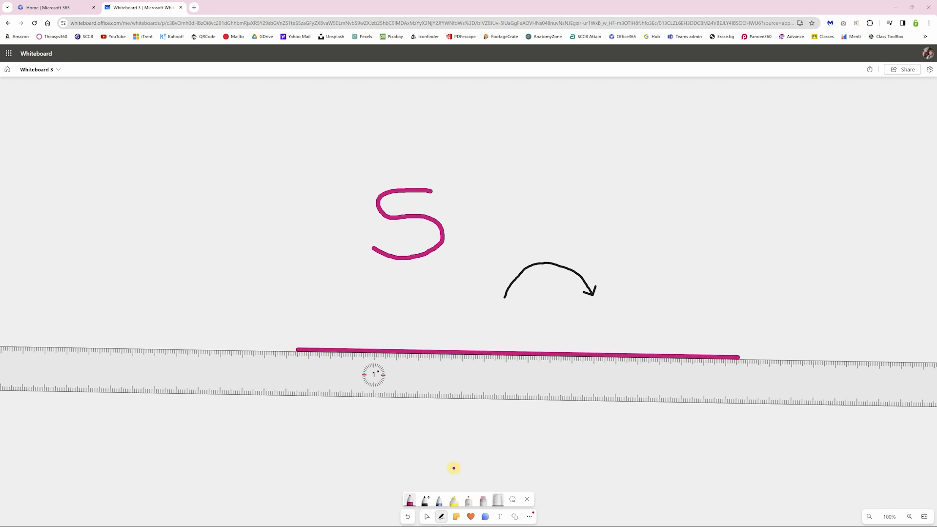
left_click(498, 499)
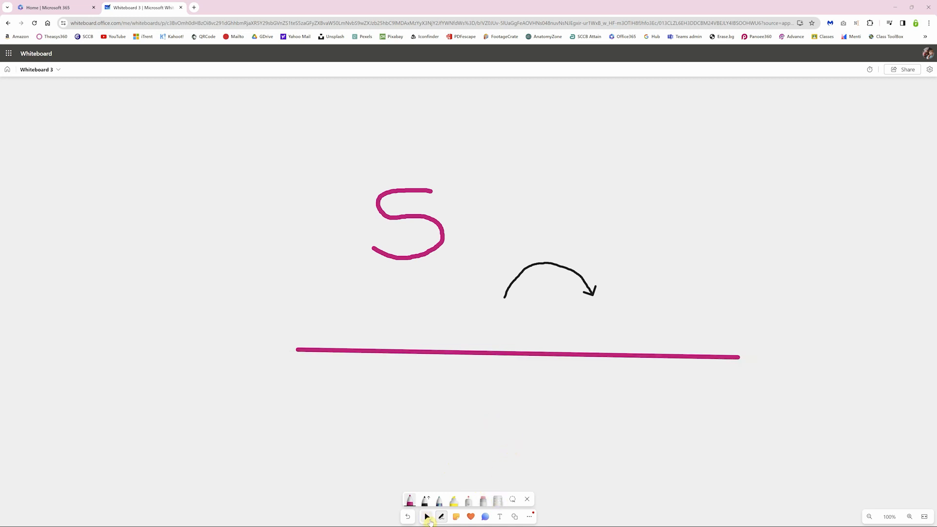
- Enlarge the long magenta line and reposition it beneath the S and the curved arrow
left_click(427, 516)
left_click(399, 353)
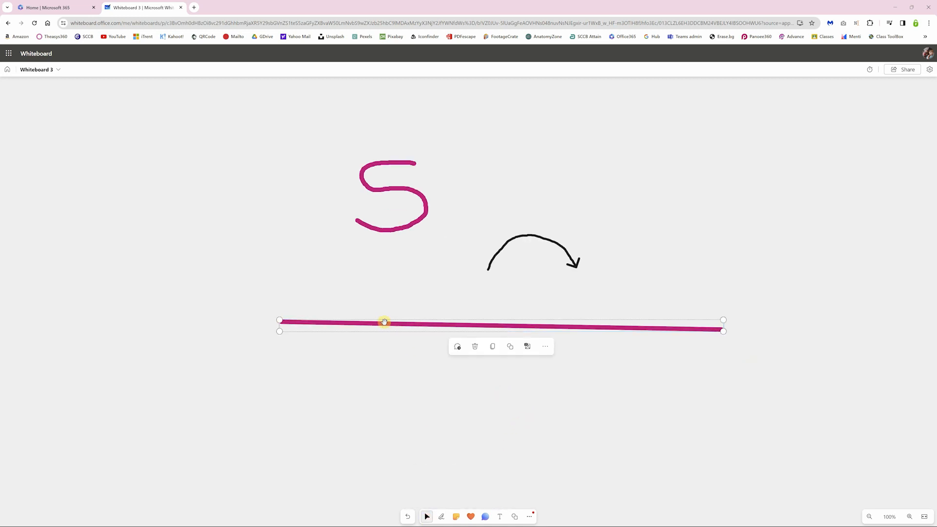
left_click_drag(385, 322, 300, 323)
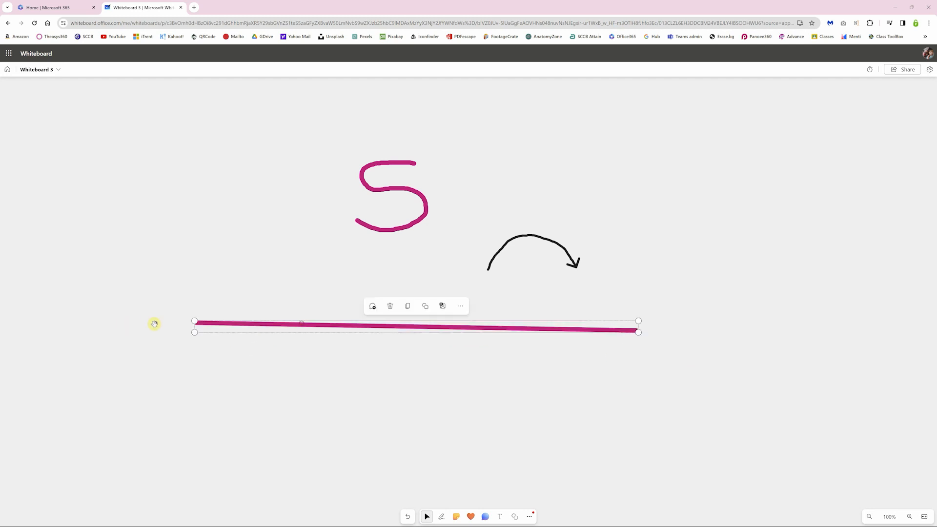
left_click_drag(194, 332, 120, 376)
left_click_drag(349, 328, 502, 337)
- Swap the drawings' sides by moving the curved arrow above the line's left end and the S to the right
left_click(524, 239)
left_click_drag(512, 242, 290, 244)
left_click(383, 236)
left_click_drag(383, 235, 585, 260)
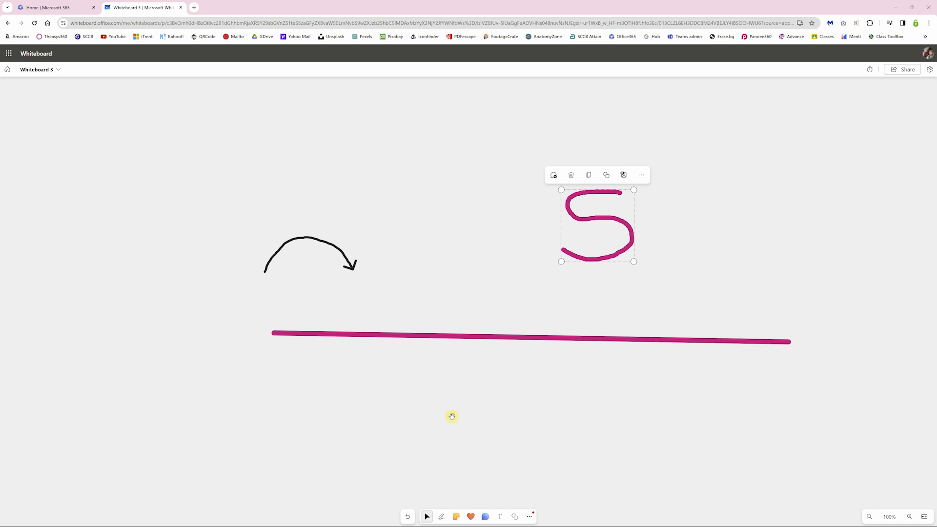
- Draw two rectangles, a circle and a triangle in purple ink that snap to clean shapes around the curved arrow
left_click(441, 517)
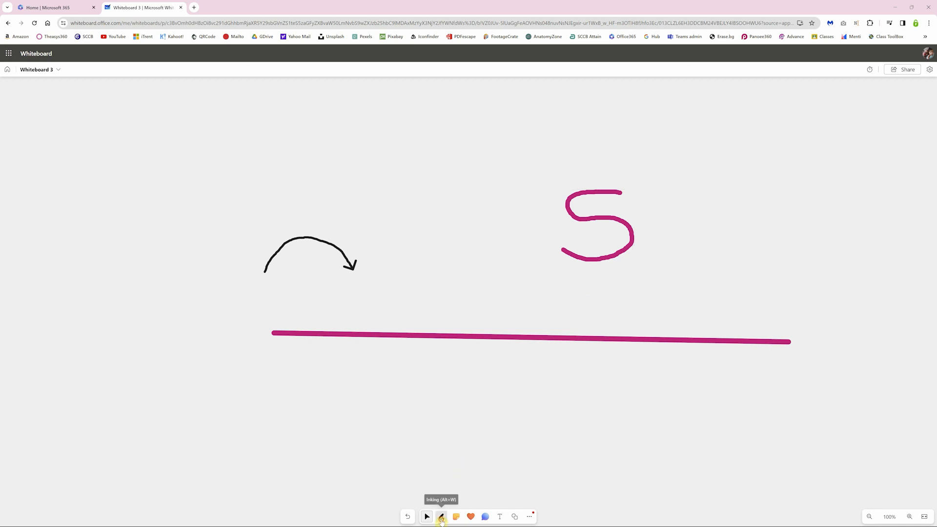
mouse_move(354, 109)
left_mouse_down()
mouse_move(353, 178)
mouse_move(428, 184)
mouse_move(416, 106)
mouse_move(355, 109)
left_mouse_up()
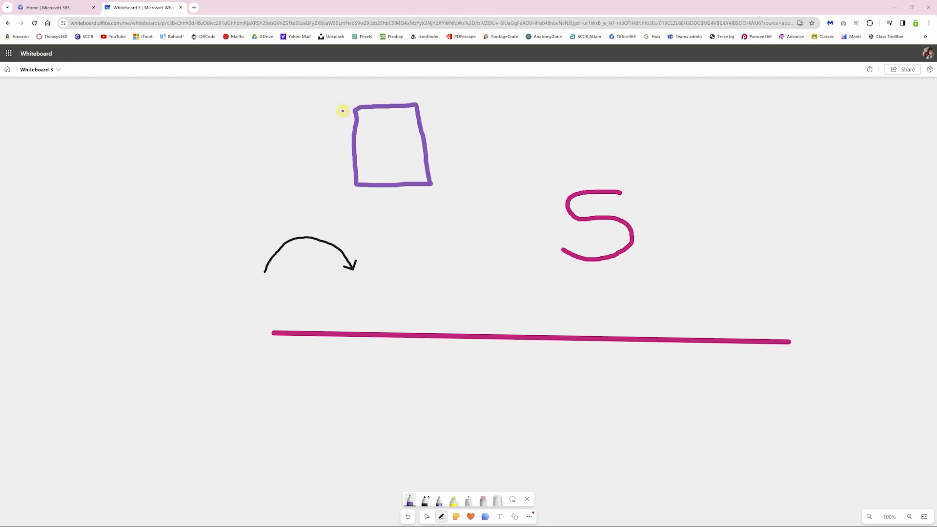
mouse_move(247, 136)
left_mouse_down()
mouse_move(291, 175)
mouse_move(259, 123)
mouse_move(245, 130)
left_mouse_up()
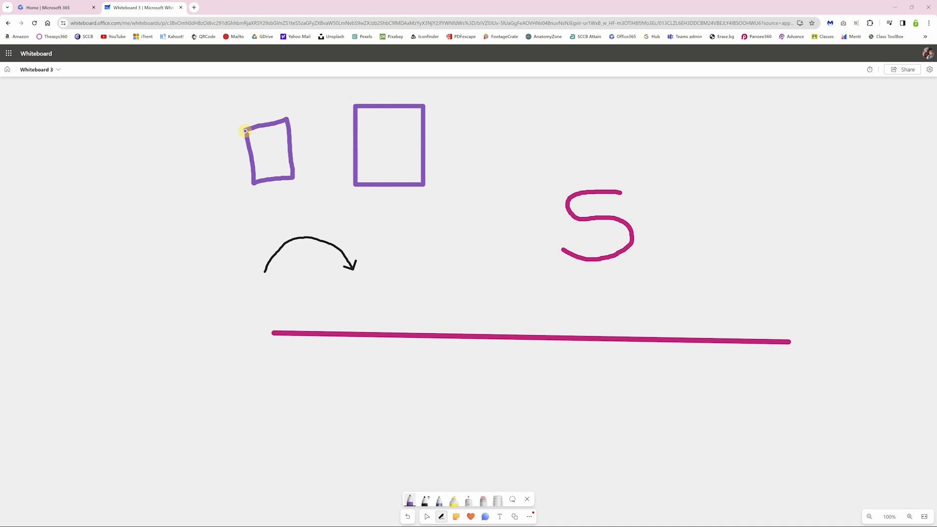
mouse_move(170, 273)
left_mouse_down()
mouse_move(141, 280)
mouse_move(165, 312)
mouse_move(176, 277)
mouse_move(167, 272)
left_mouse_up()
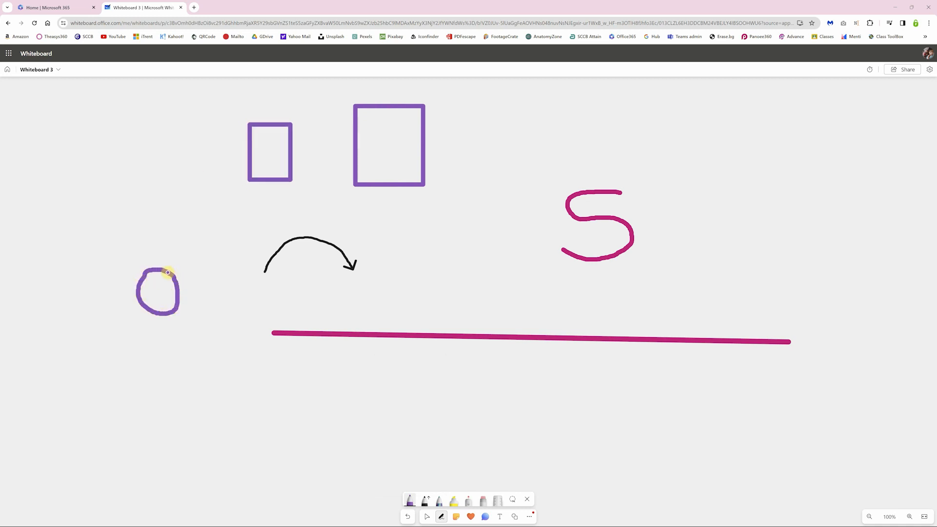
mouse_move(146, 181)
left_mouse_down()
mouse_move(153, 209)
mouse_move(179, 208)
mouse_move(155, 170)
left_mouse_up()
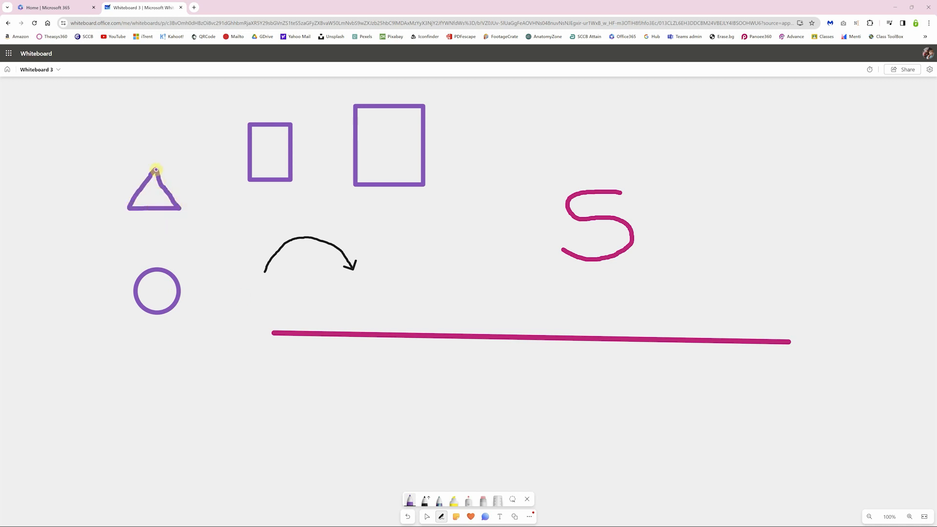
- Add a yellow sticky note reading "Hello" and place it, slightly reduced, below the circle
left_click(456, 516)
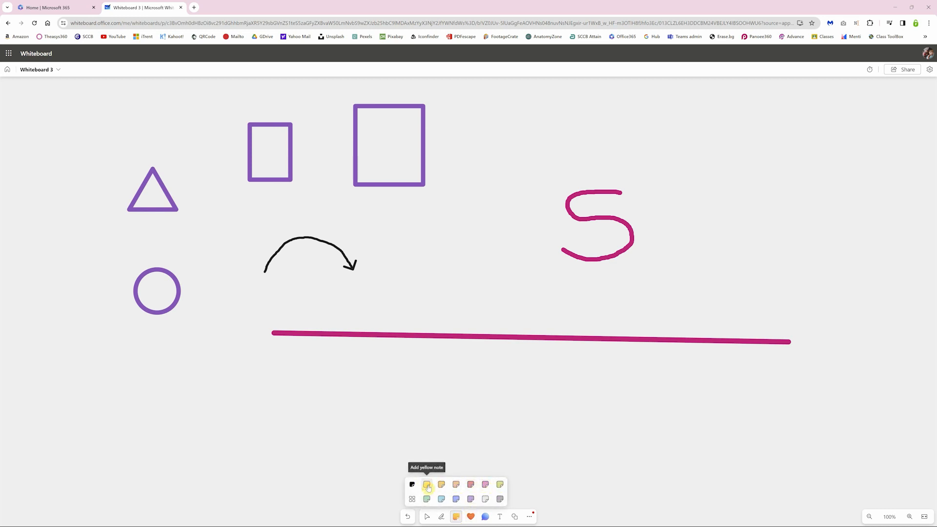
left_click(298, 387)
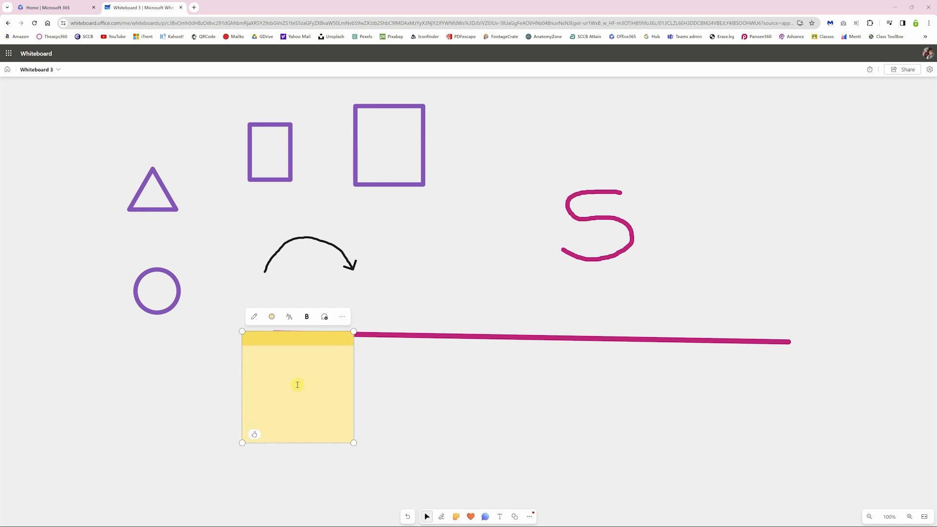
type("Hello")
left_click_drag(345, 367, 248, 380)
left_click_drag(255, 345, 194, 360)
- Change the "Hello" note's colour to light orange and look through its further options
left_click(142, 338)
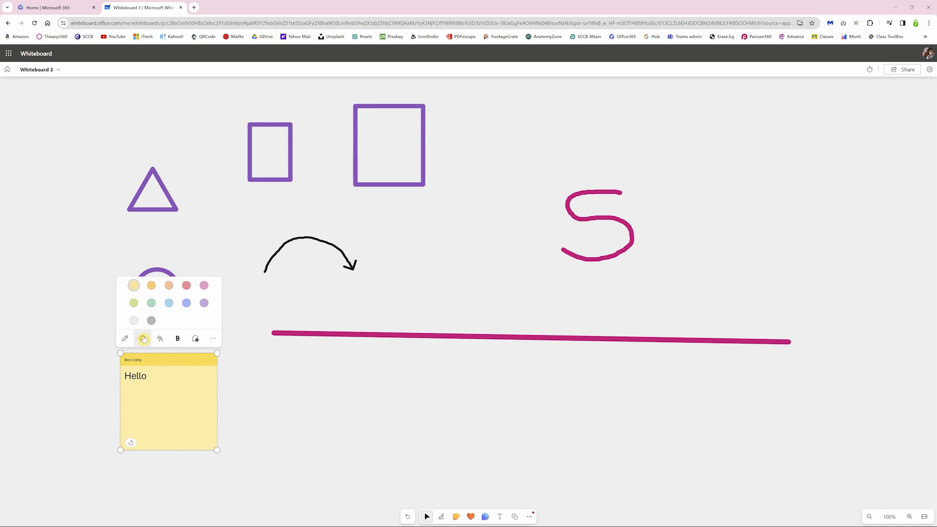
left_click(152, 286)
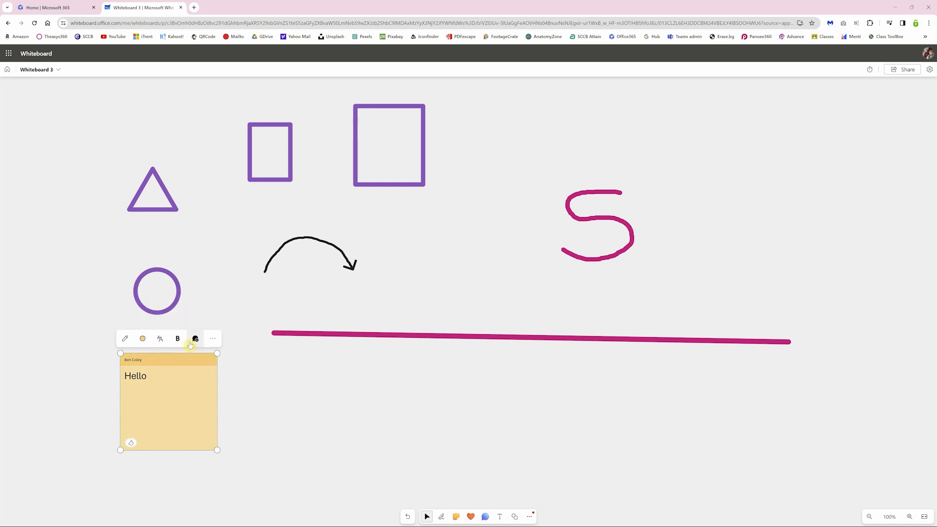
left_click(212, 338)
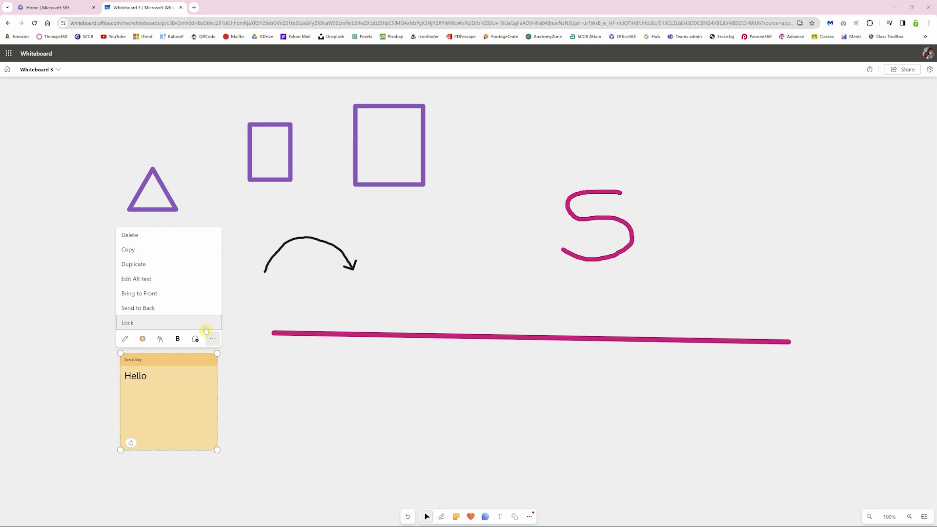
left_click(270, 383)
- Place a heart reaction on the "Hello" note and another on the triangle's lower-right corner
left_click(470, 518)
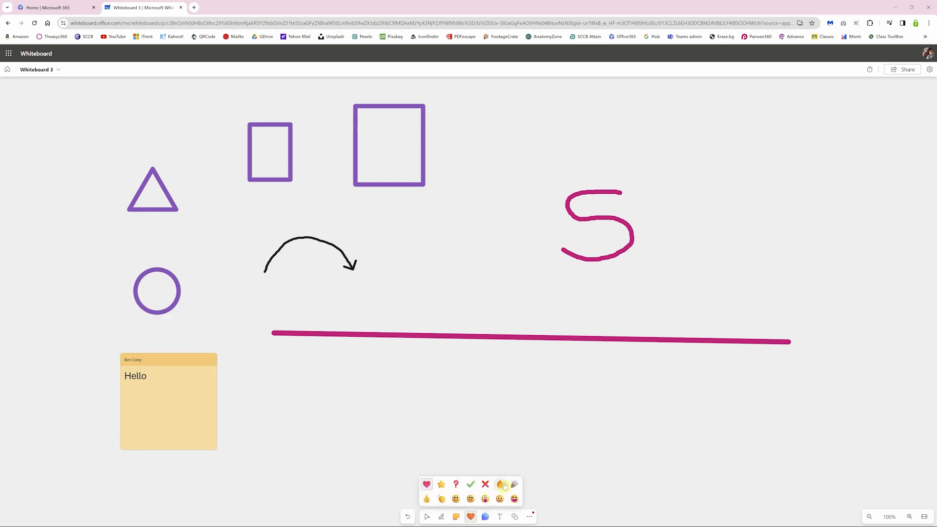
left_click(427, 485)
left_click(181, 401)
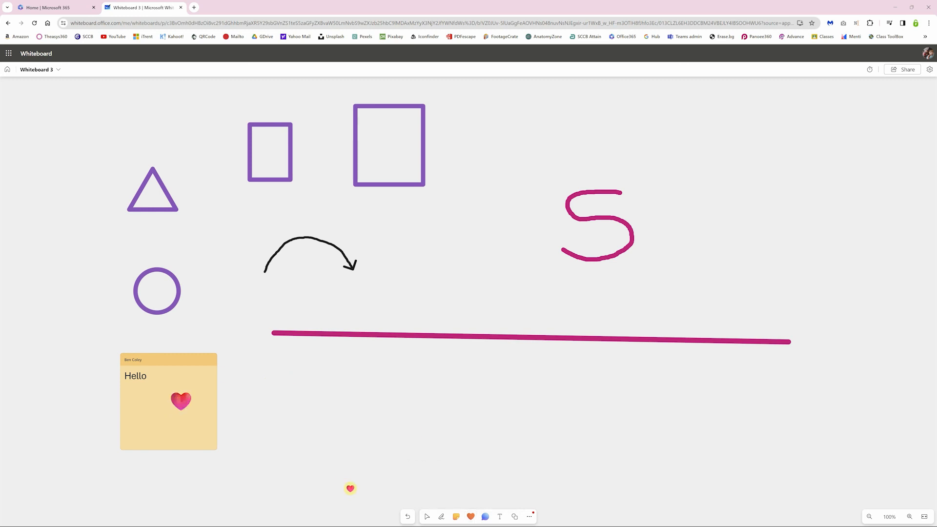
left_click(174, 208)
- Attach a comment reading "Love it!" to the upper-right corner of the "Hello" note
left_click(485, 516)
left_click(211, 355)
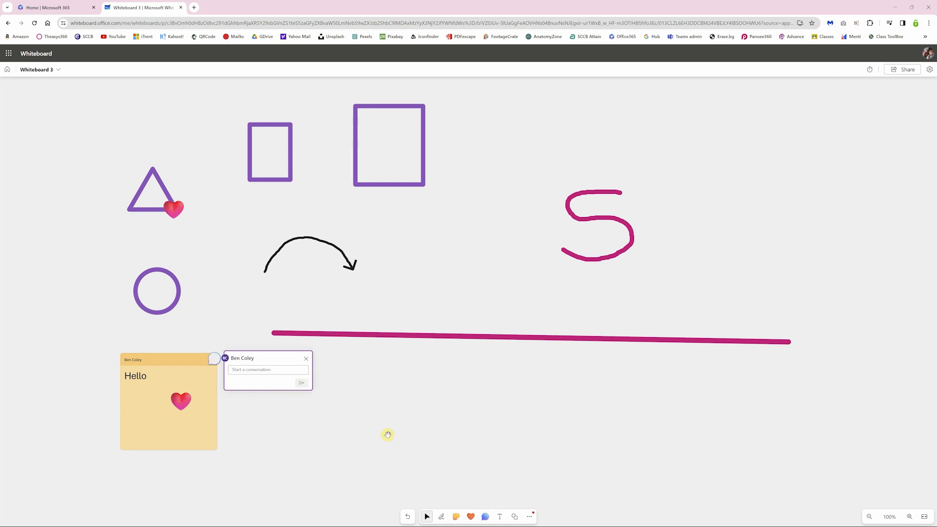
type("Lo")
left_click(302, 383)
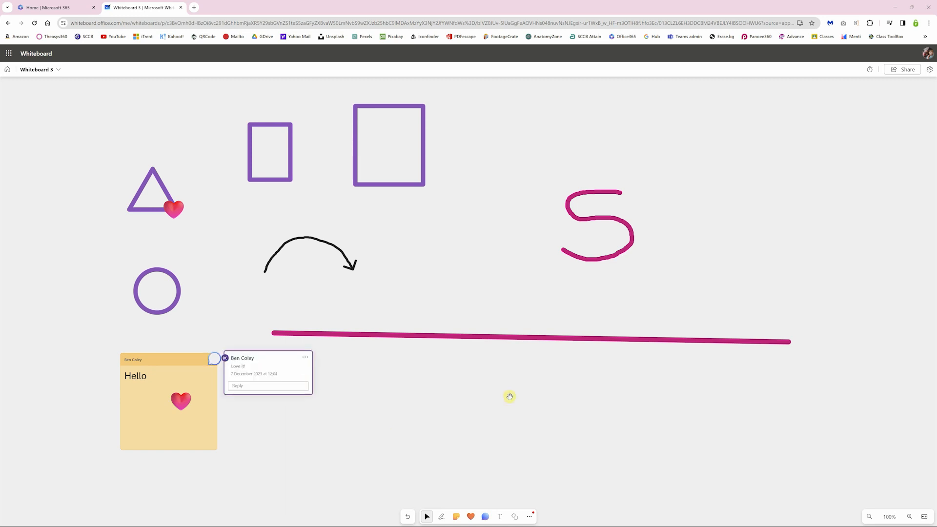
left_click(509, 396)
- Add the text "This is the typing tool." below the long pink line and shift it slightly up and left
left_click(501, 518)
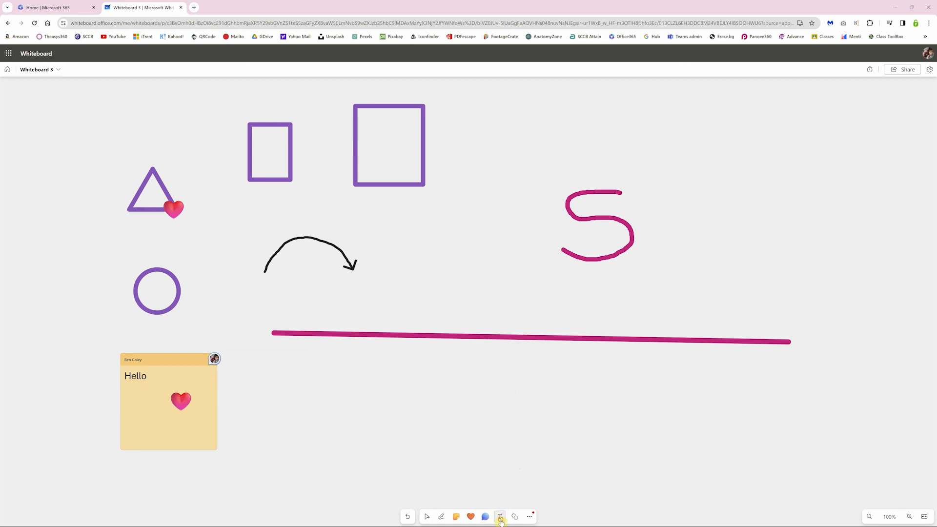
left_click(456, 424)
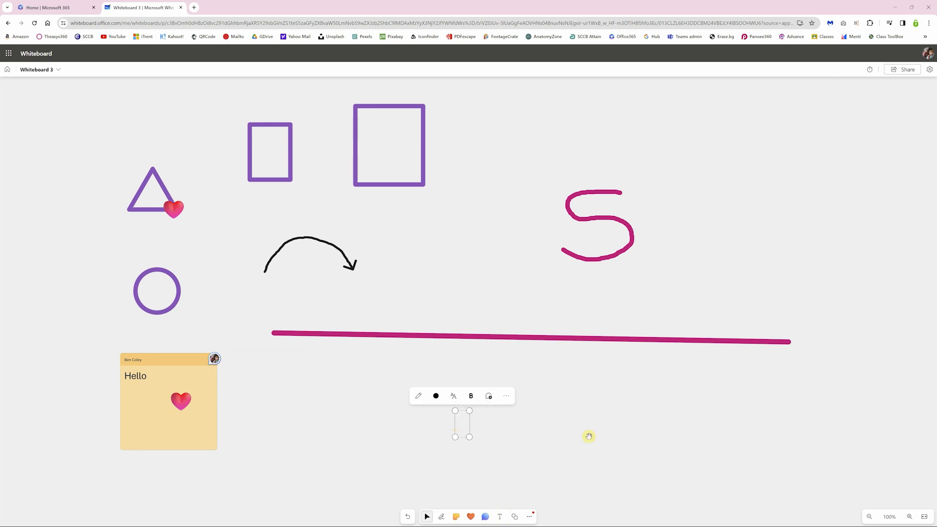
type("T")
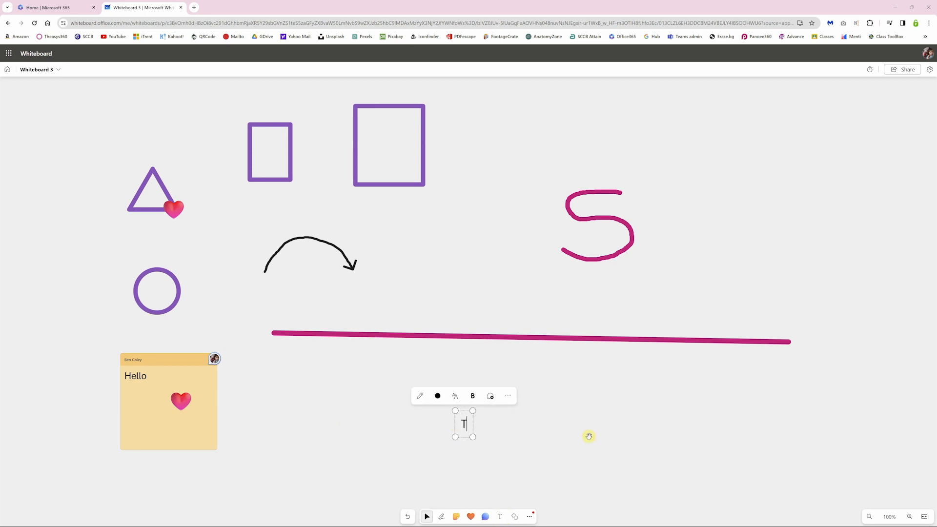
type("his is th")
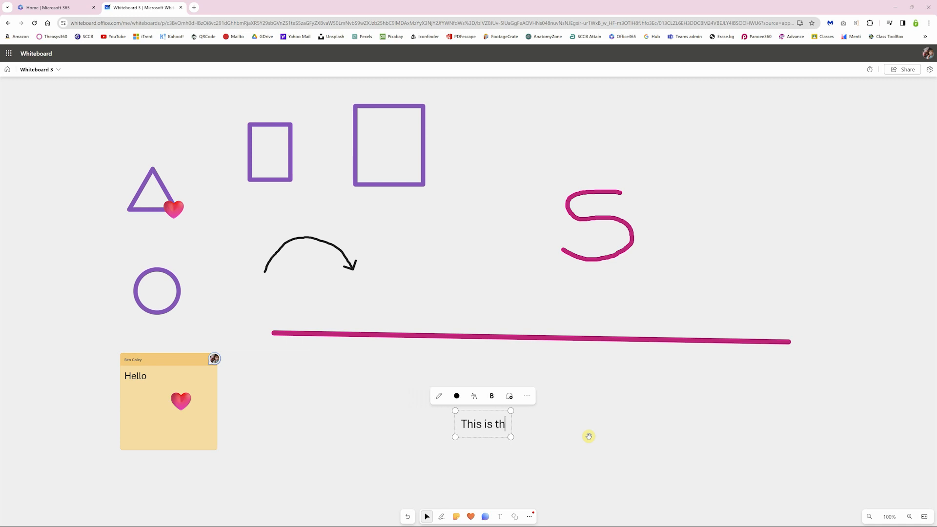
type("e typing ")
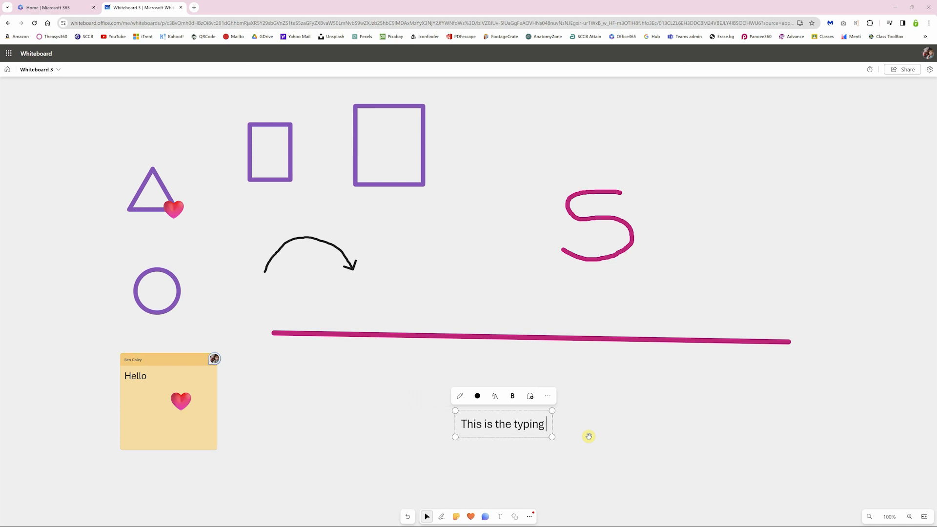
type("tool.")
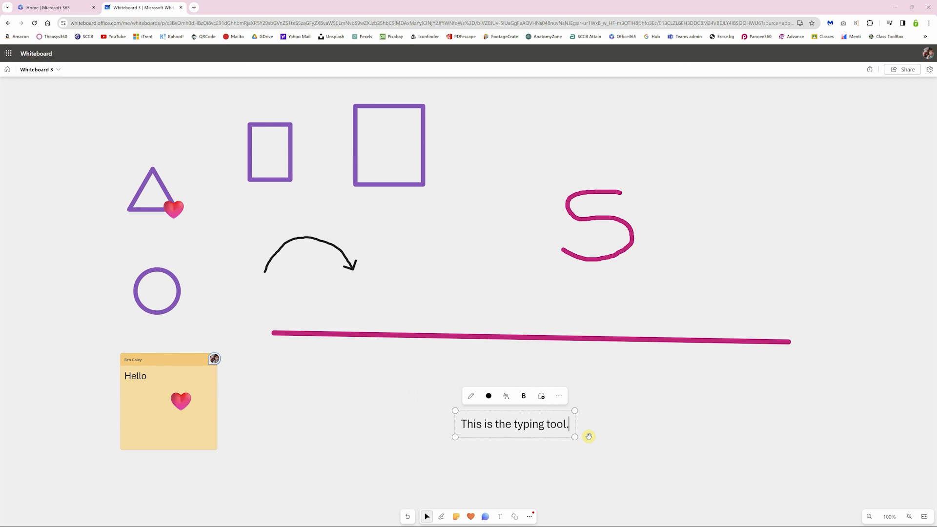
left_click(562, 408)
left_click(559, 417)
left_click_drag(561, 415, 513, 391)
- Format the whole sentence "This is the typing tool." as bold, dark purple text
double_click(482, 399)
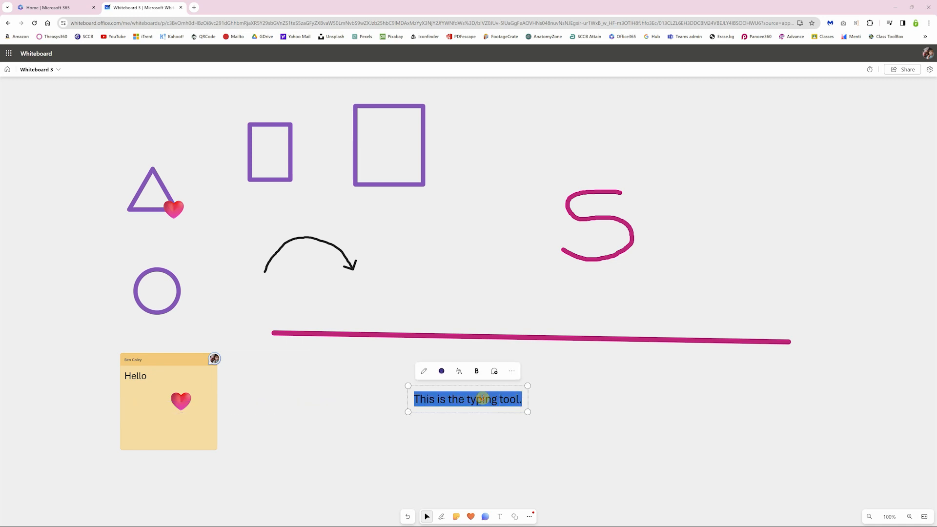
left_click(441, 370)
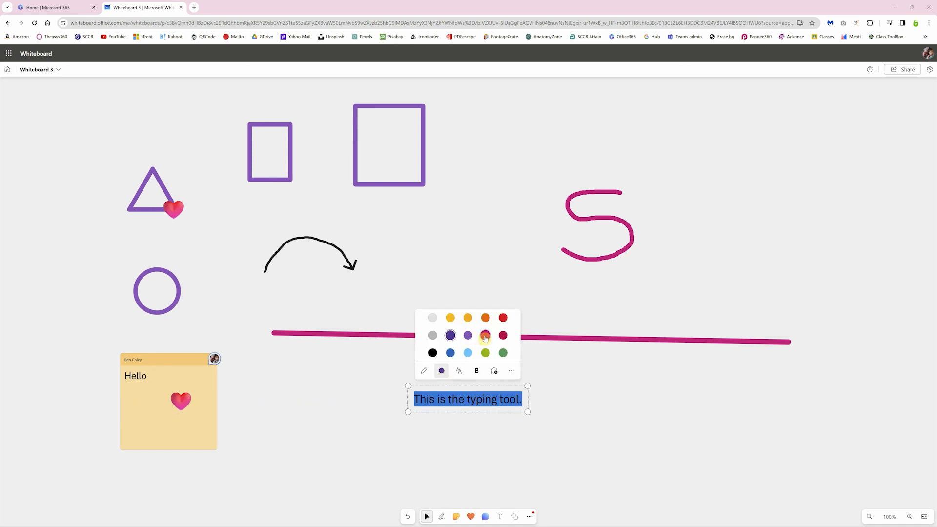
left_click(485, 336)
left_click(441, 371)
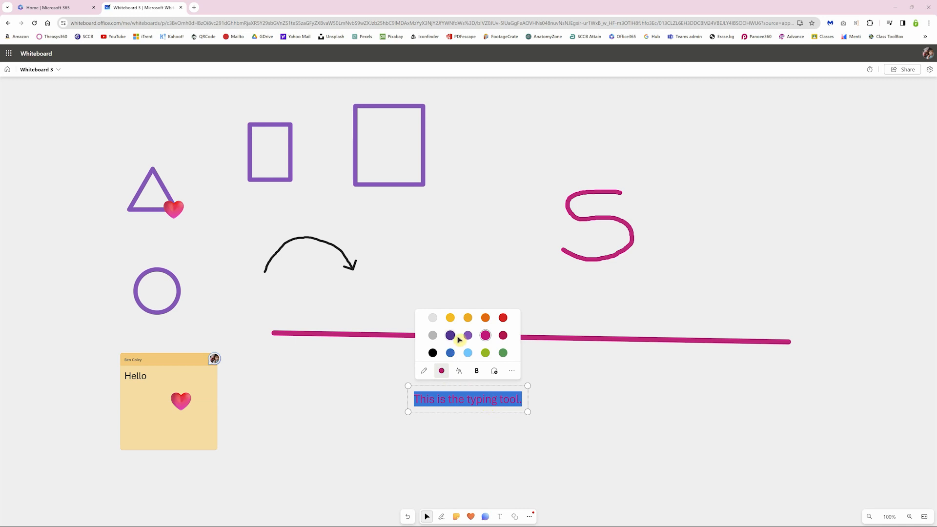
left_click(450, 335)
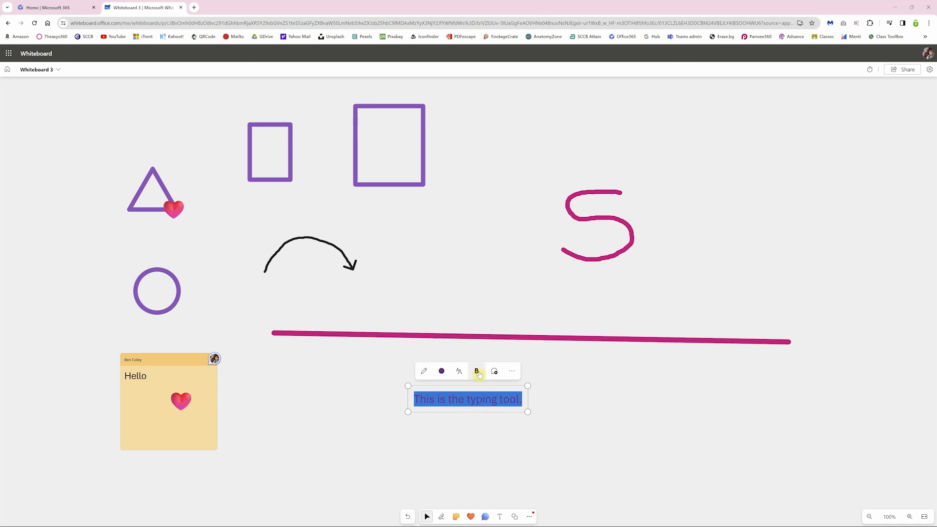
left_click(476, 370)
left_click(425, 353)
- Enlarge the purple text to more than twice its size and reposition it just beneath the pink line
left_click_drag(534, 411, 673, 477)
left_click_drag(602, 444, 493, 411)
left_click(583, 419)
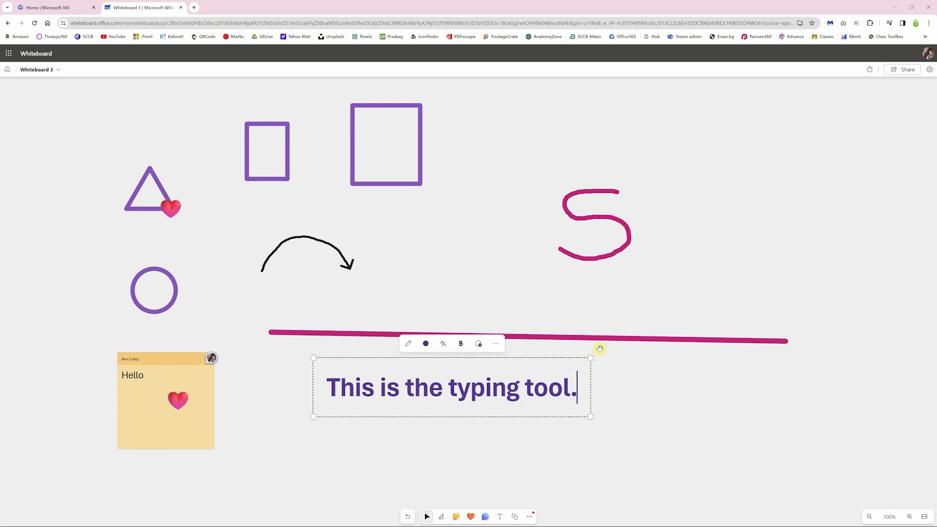
- Rotate the purple text clockwise so it slopes downward, and look through its further options
left_click_drag(596, 353, 612, 394)
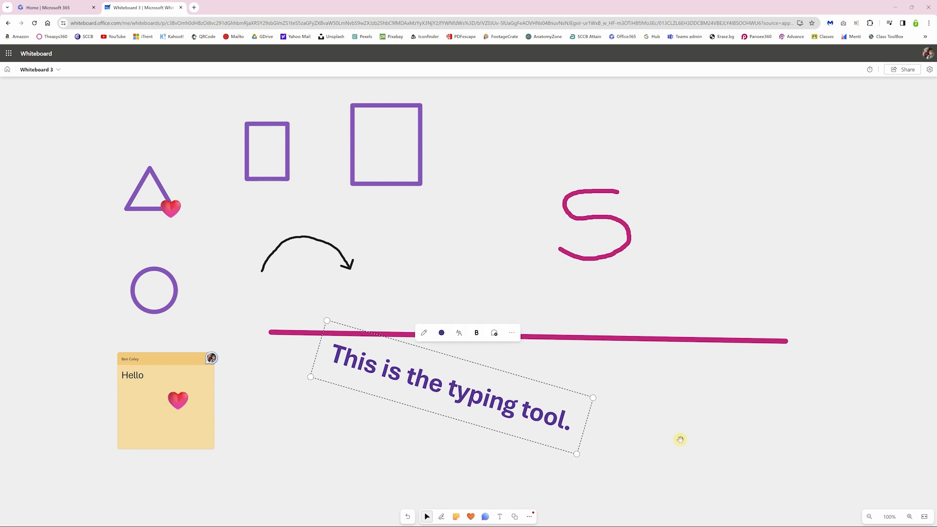
left_click(511, 332)
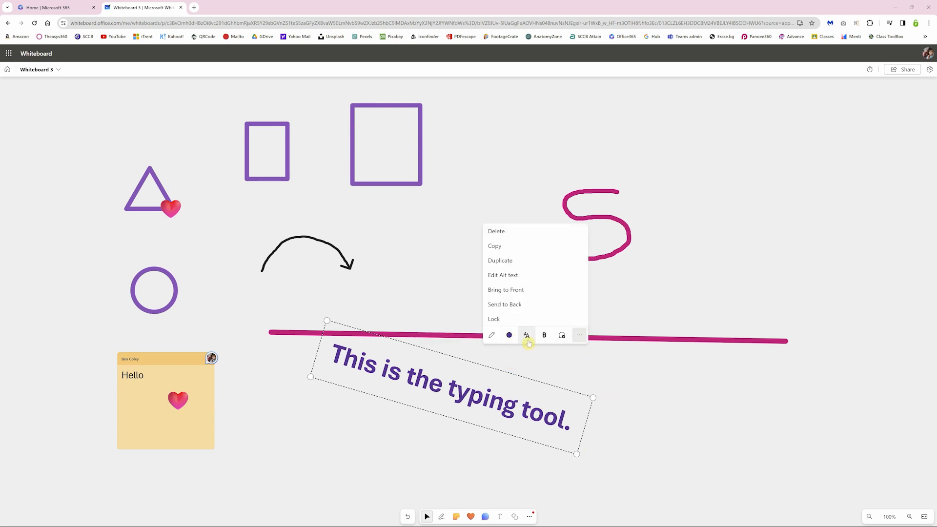
left_click(606, 389)
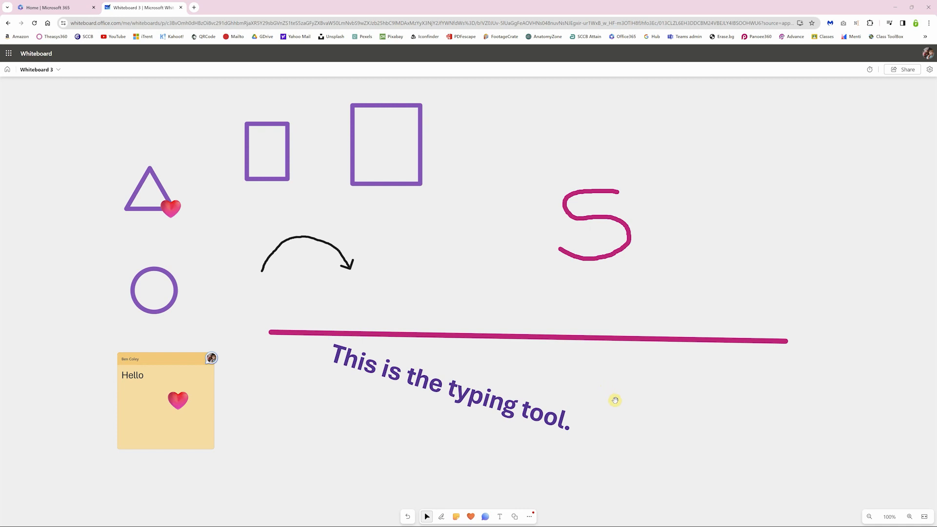
- Insert a block arrow beside the "Hello" note, enlarge it, and label it "This is an arrow"
left_click(515, 517)
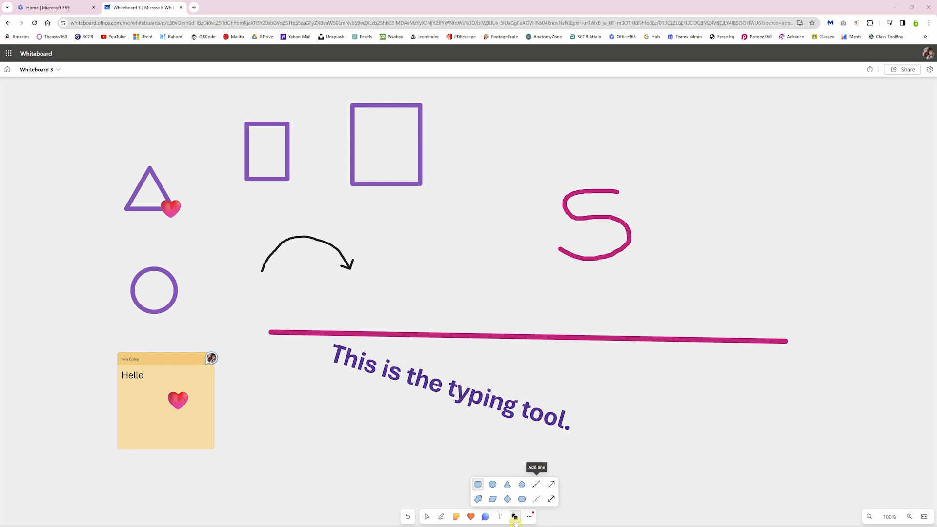
left_click(477, 499)
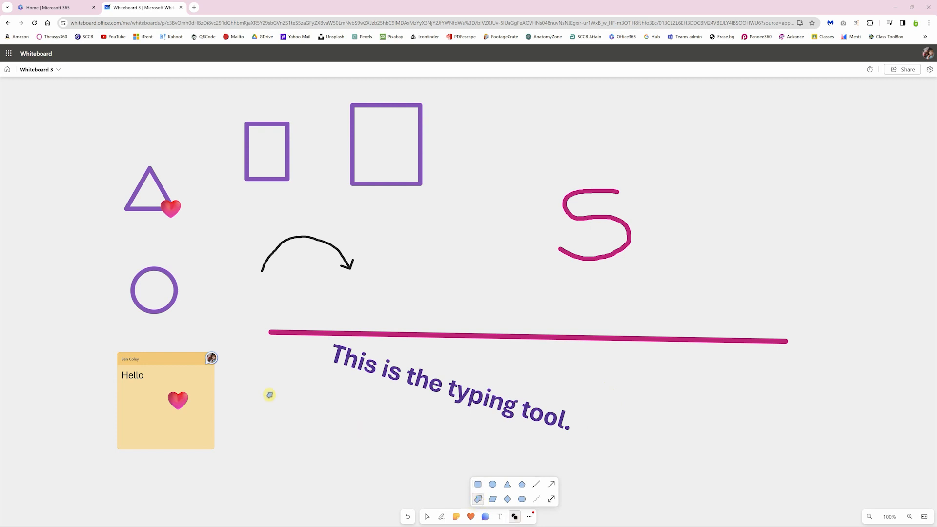
left_click(285, 407)
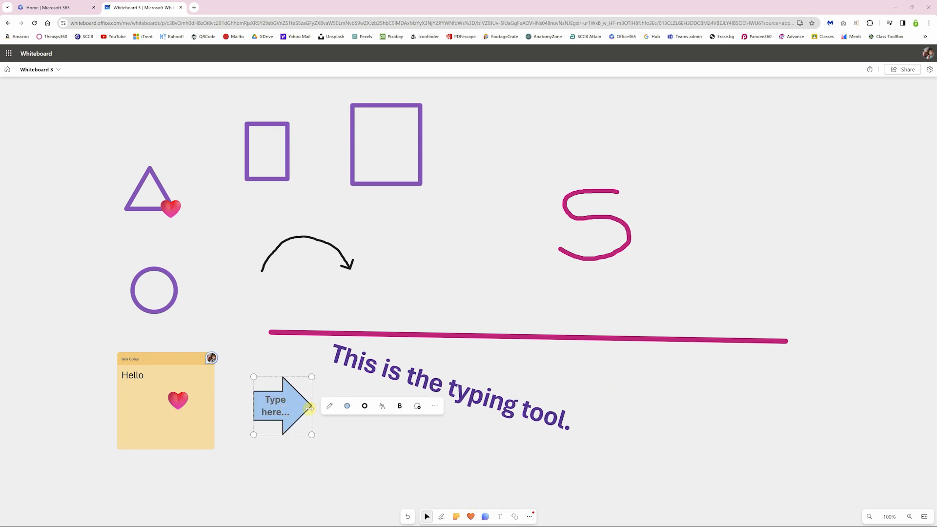
left_click_drag(312, 434, 427, 467)
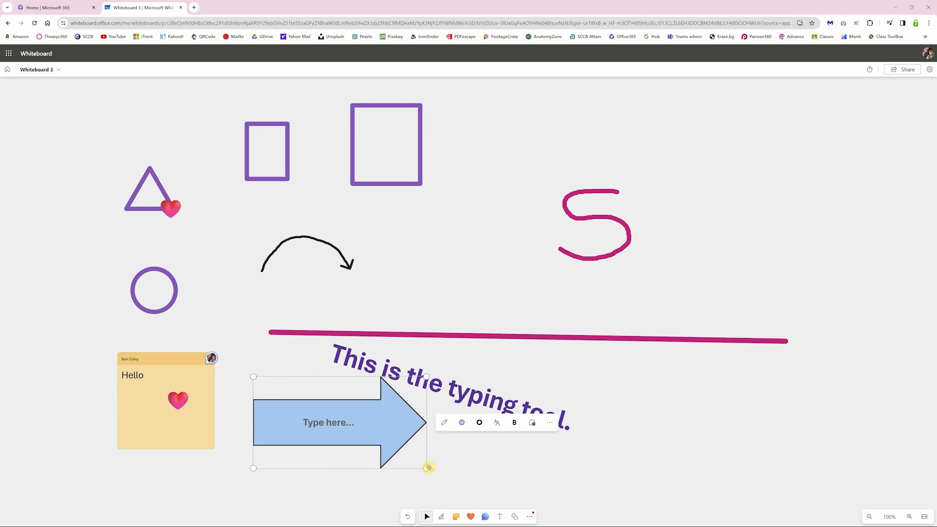
double_click(333, 425)
type("This is an arrow")
left_click(510, 490)
- Draw a large pentagon to the right of the pink S, covering the end of the pink line
left_click(514, 516)
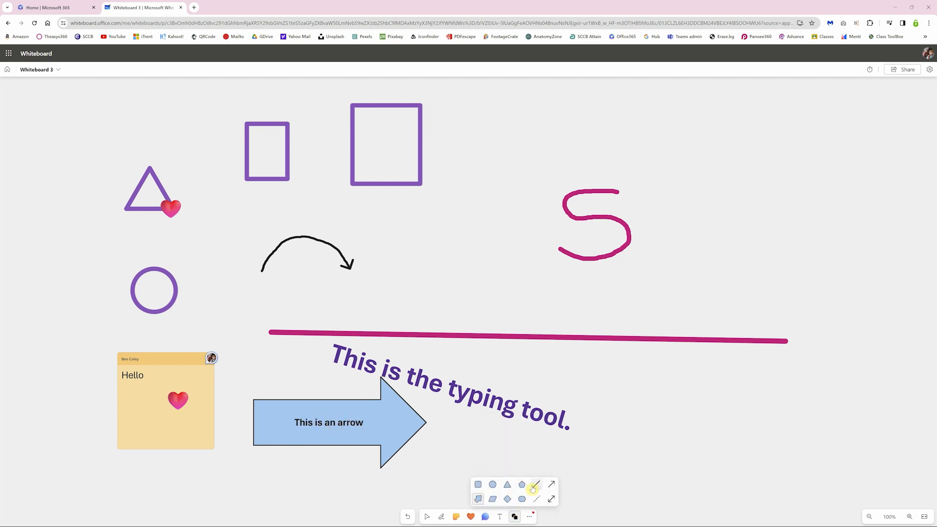
left_click(521, 484)
left_click_drag(664, 171, 878, 383)
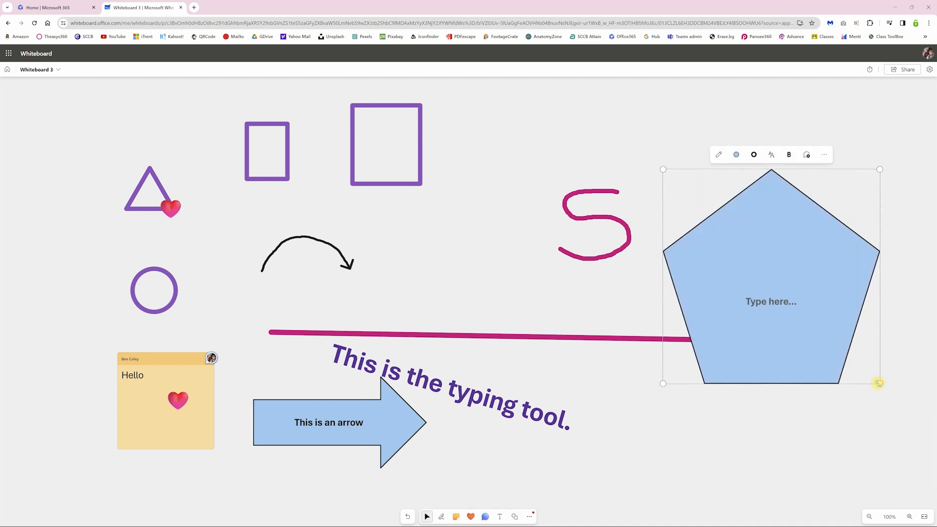
left_click(514, 495)
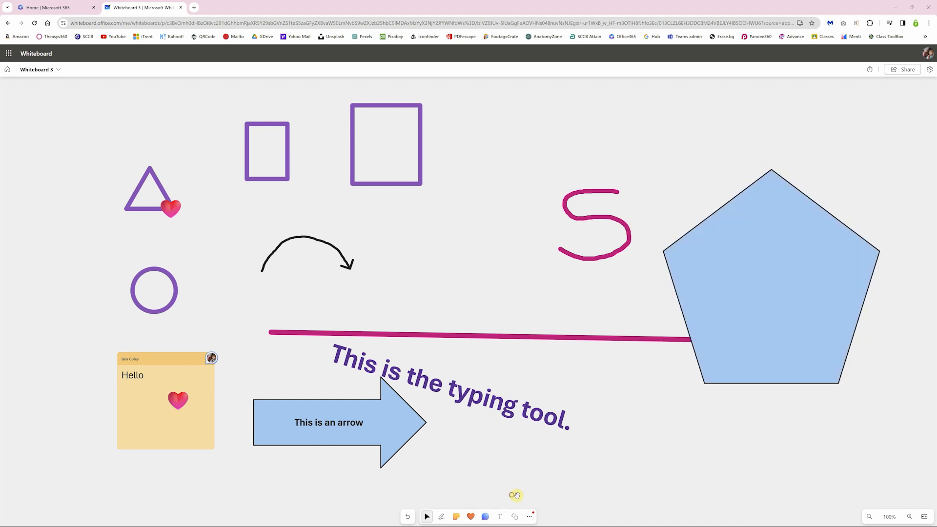
- Insert the Microsoft Forms logo image from the device, shrink it to about half size, and place it below the pentagon
left_click(530, 518)
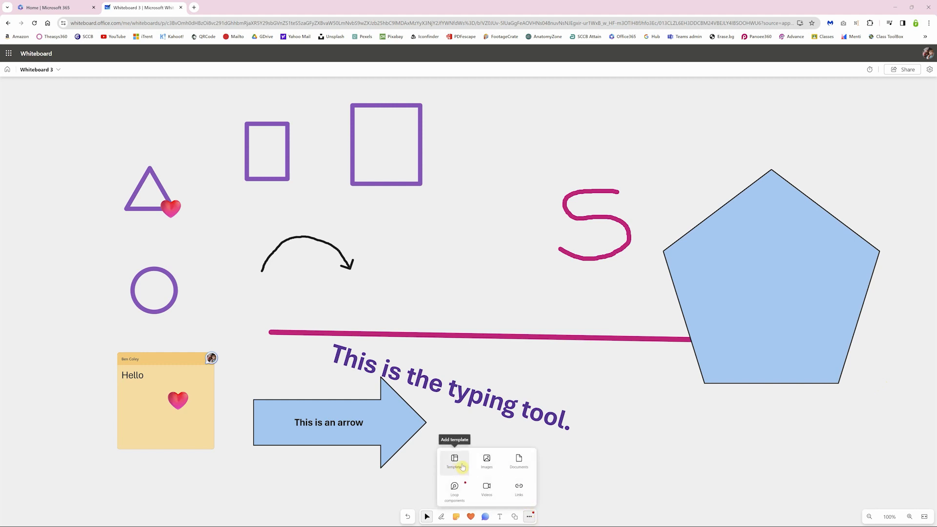
left_click(487, 468)
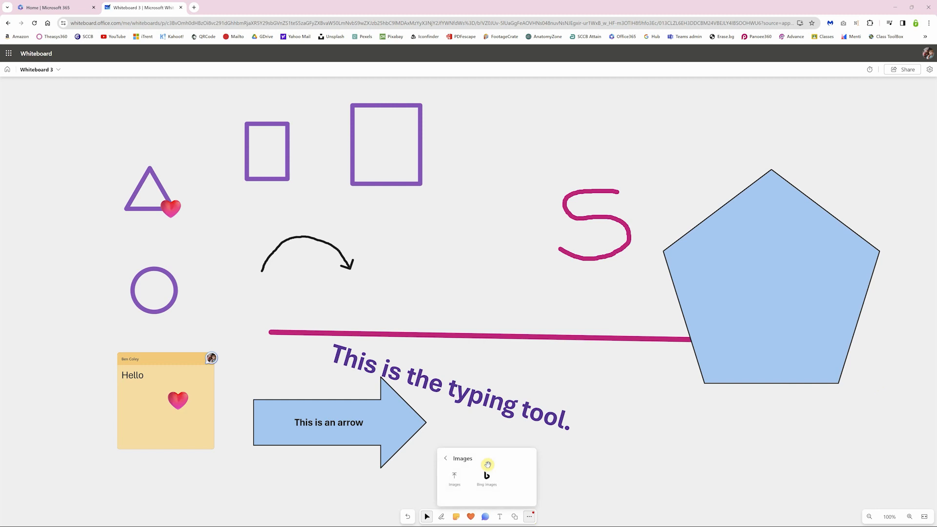
left_click(455, 483)
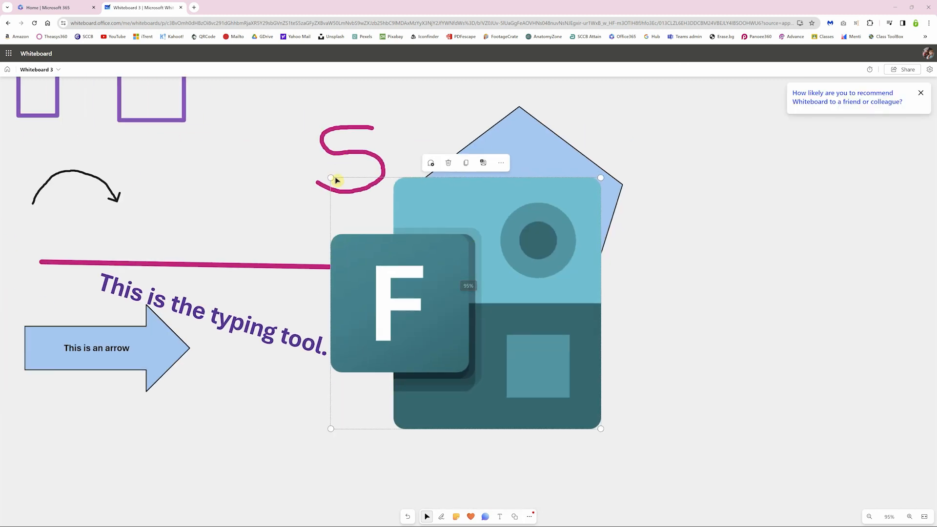
left_click_drag(385, 222, 463, 290)
left_click_drag(525, 334, 412, 376)
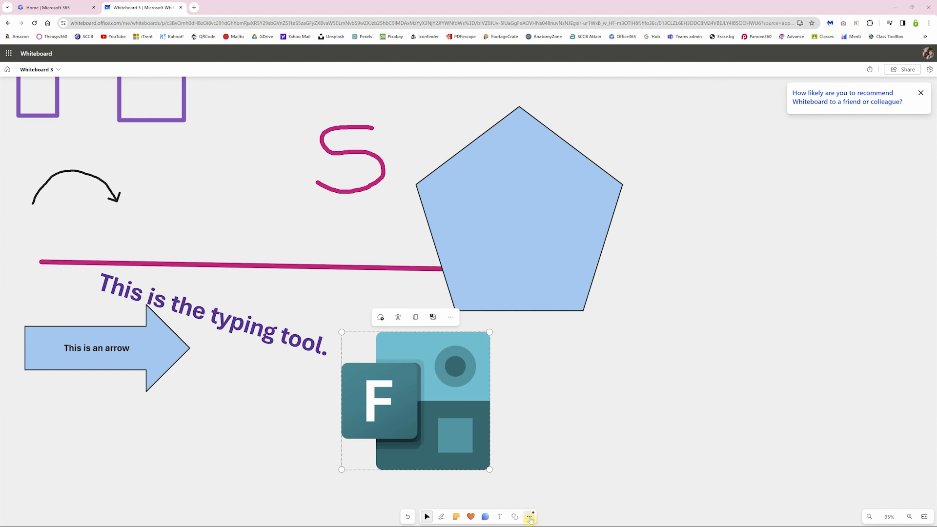
left_click_drag(440, 390, 463, 382)
left_click(616, 381)
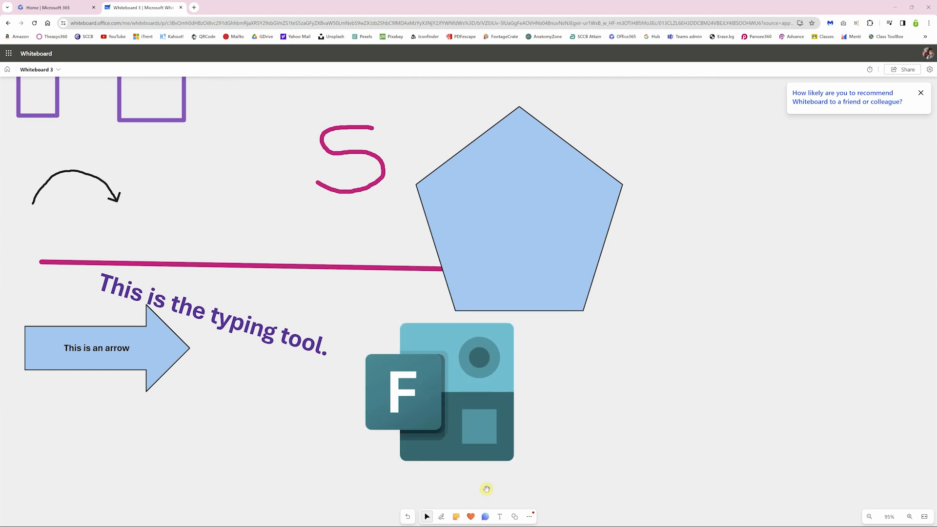
- Annotate the Forms logo with an orange pen: circle its inner dot, draw an arrow pointing to it, and circle the F
left_click(441, 516)
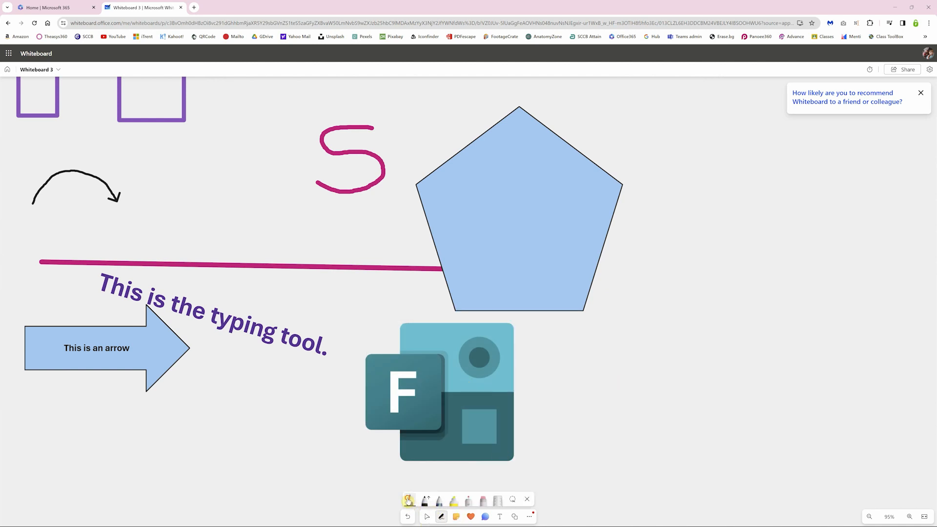
left_click(410, 500)
left_click(436, 413)
mouse_move(482, 347)
left_mouse_down()
mouse_move(491, 366)
mouse_move(488, 355)
left_mouse_up()
mouse_move(547, 384)
left_mouse_down()
mouse_move(484, 357)
mouse_move(486, 365)
mouse_move(517, 353)
left_mouse_up()
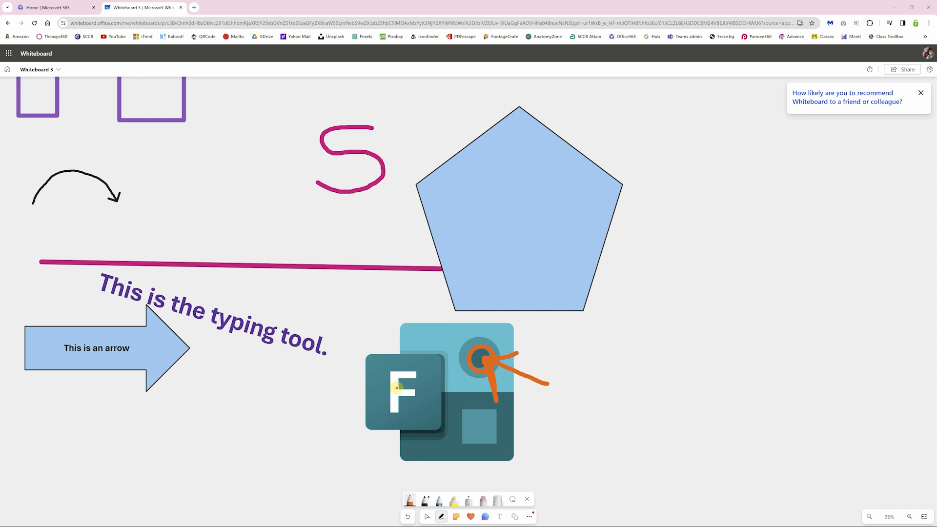
mouse_move(412, 362)
left_mouse_down()
mouse_move(362, 449)
mouse_move(391, 360)
left_mouse_up()
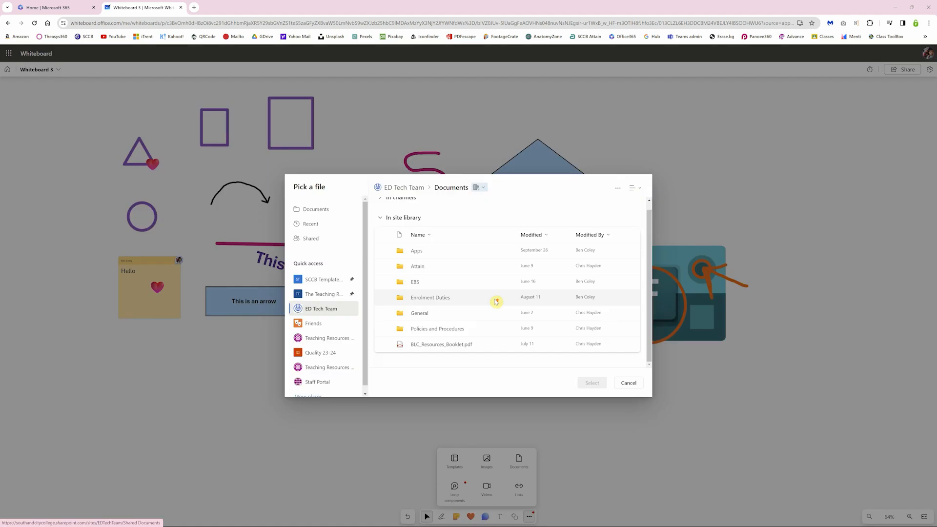
- Insert the first and third pages of BLC_Resources_Booklet.pdf from the ED Tech Team site library onto the whiteboard
left_click(444, 351)
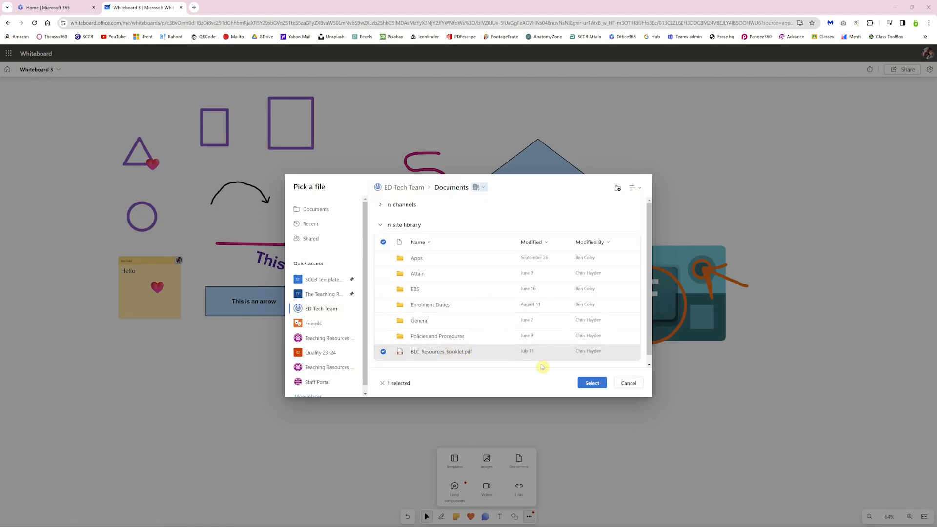
left_click(592, 382)
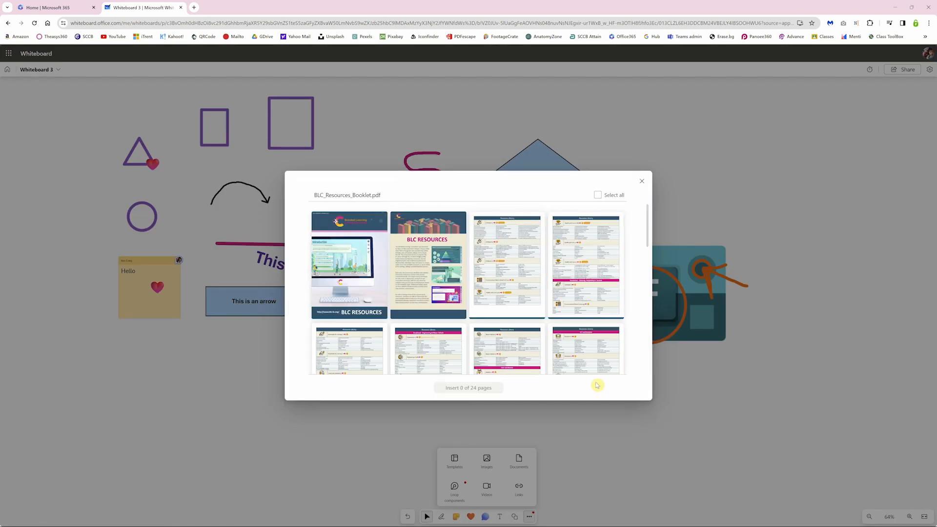
left_click(364, 291)
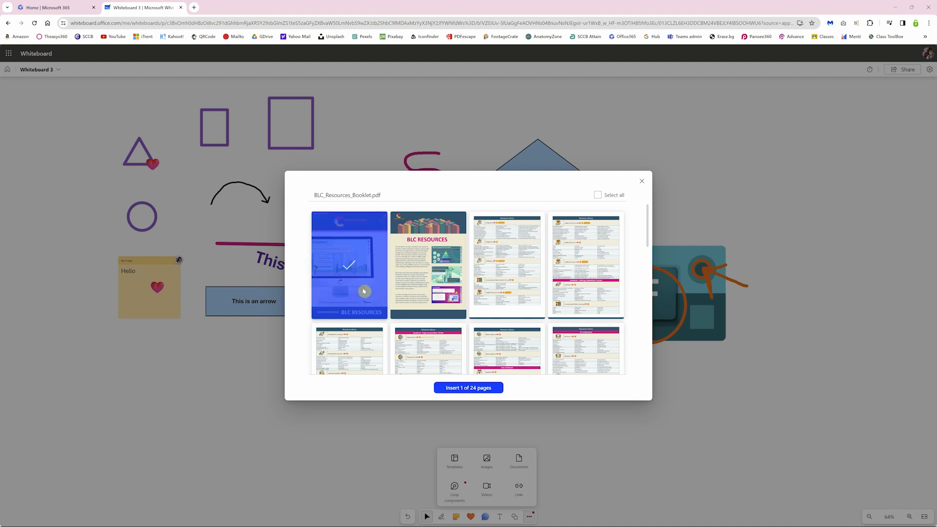
left_click(505, 283)
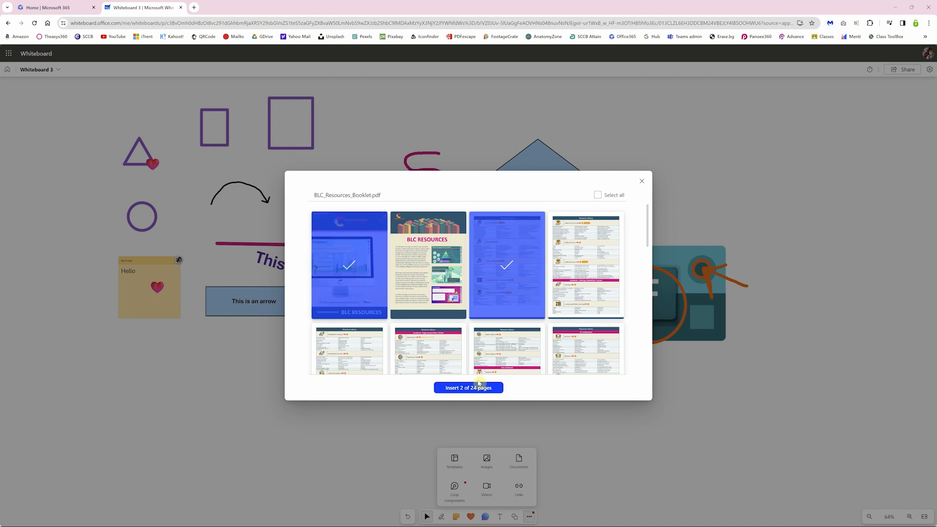
left_click(478, 389)
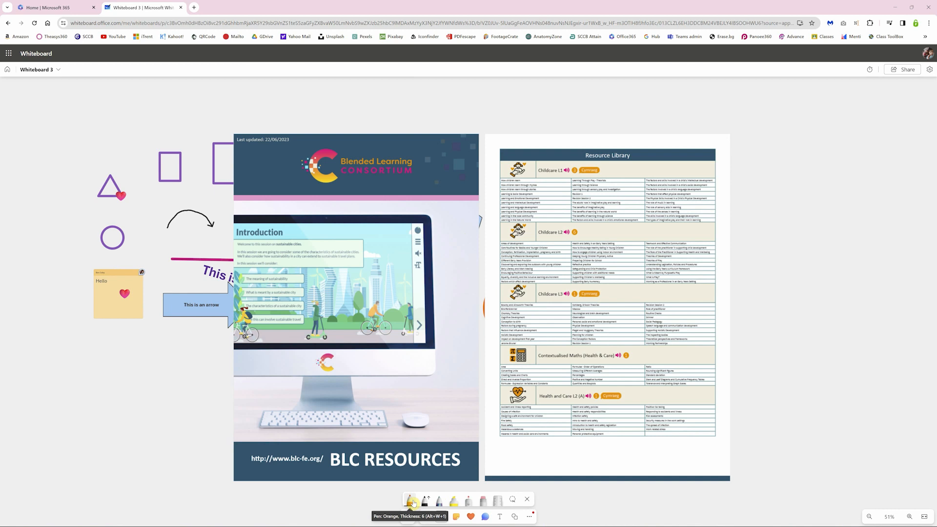
- Annotate the inserted pages with a blue pen: an arrow to the Introduction text, a box around the monitor's side icons, and an ellipse around Childcare L2
left_click(411, 501)
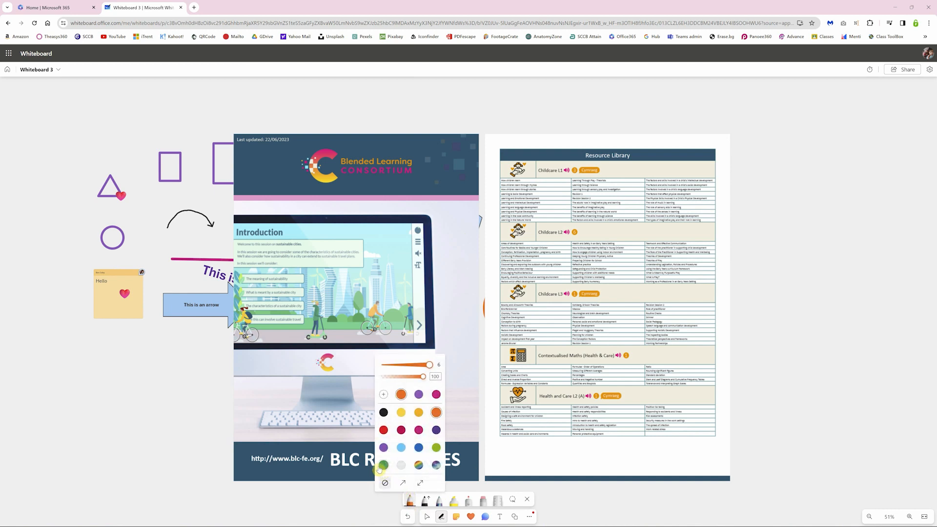
left_click(418, 447)
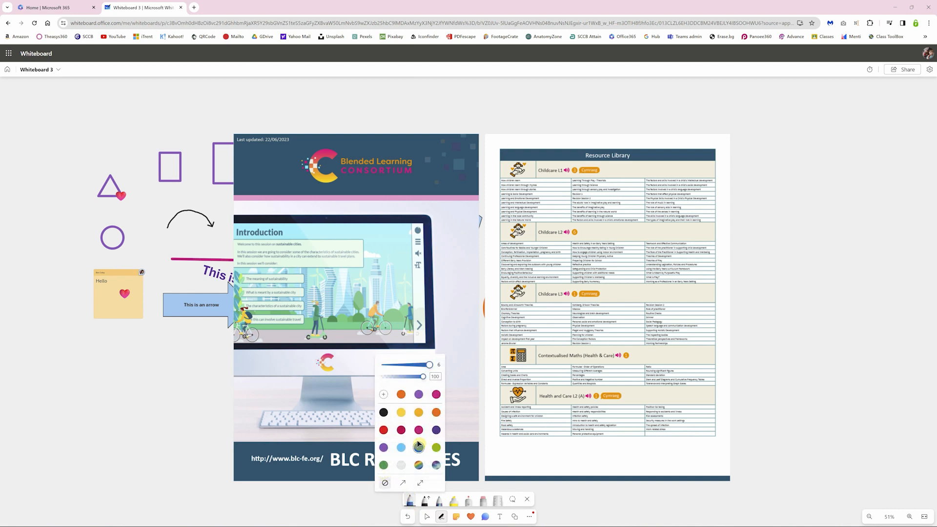
mouse_move(220, 352)
left_mouse_down()
mouse_move(330, 262)
mouse_move(344, 277)
left_mouse_up()
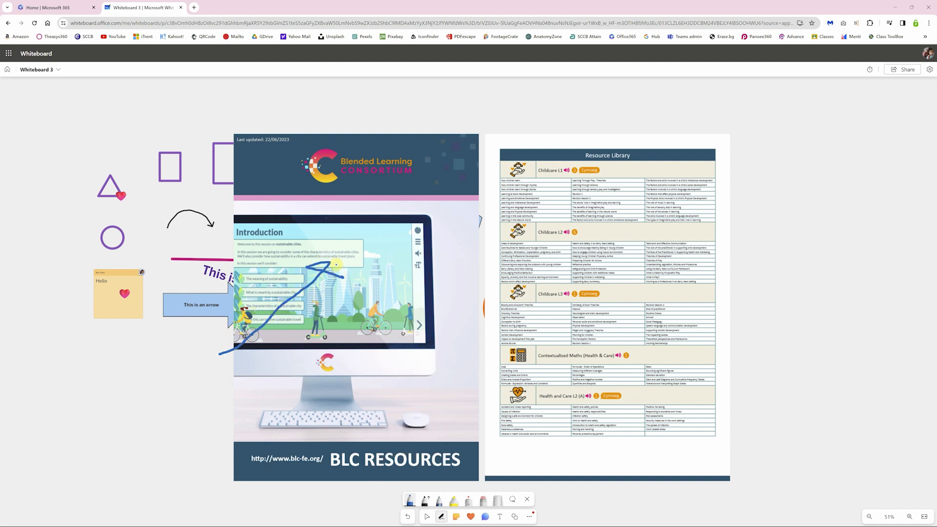
mouse_move(408, 221)
left_mouse_down()
mouse_move(446, 264)
mouse_move(425, 219)
left_mouse_up()
mouse_move(581, 219)
left_mouse_down()
mouse_move(566, 253)
mouse_move(520, 218)
left_mouse_up()
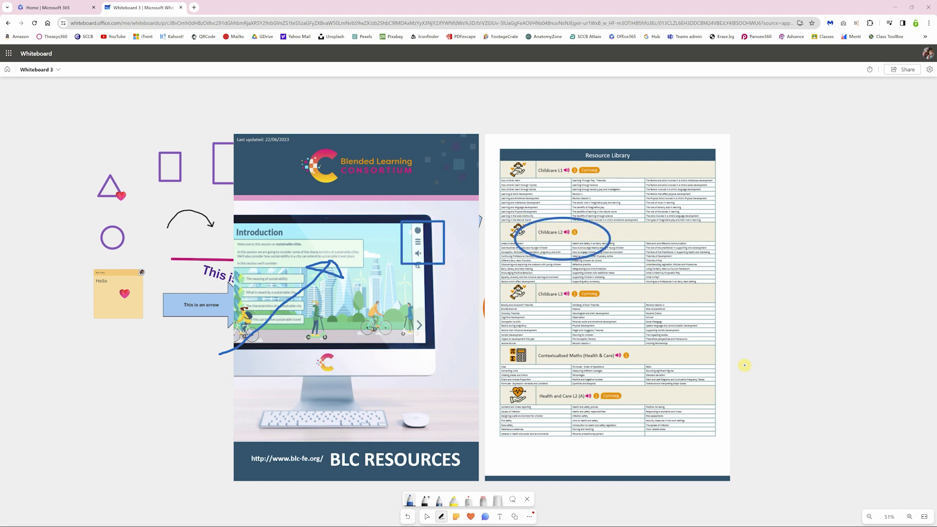
- Move the Resource Library page up and to the right so it sits beside the Forms logo
left_click(427, 516)
left_click_drag(545, 453, 652, 378)
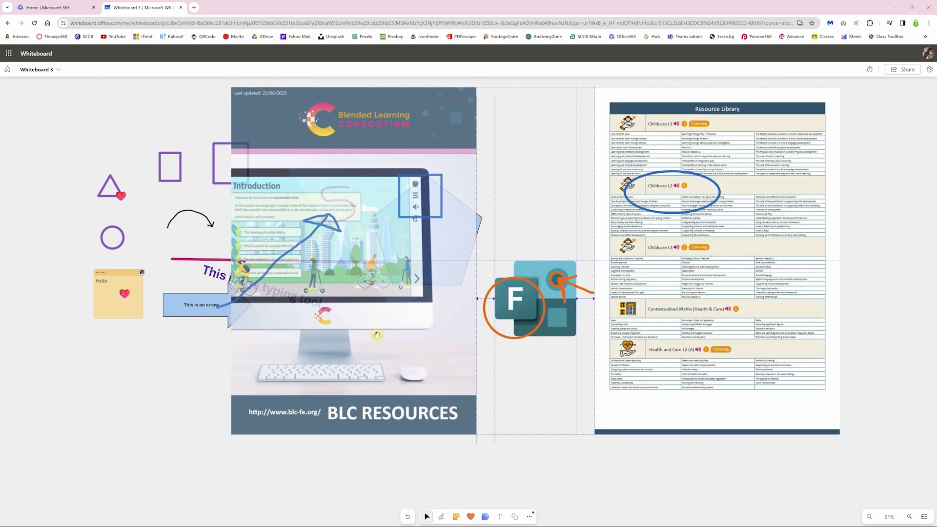